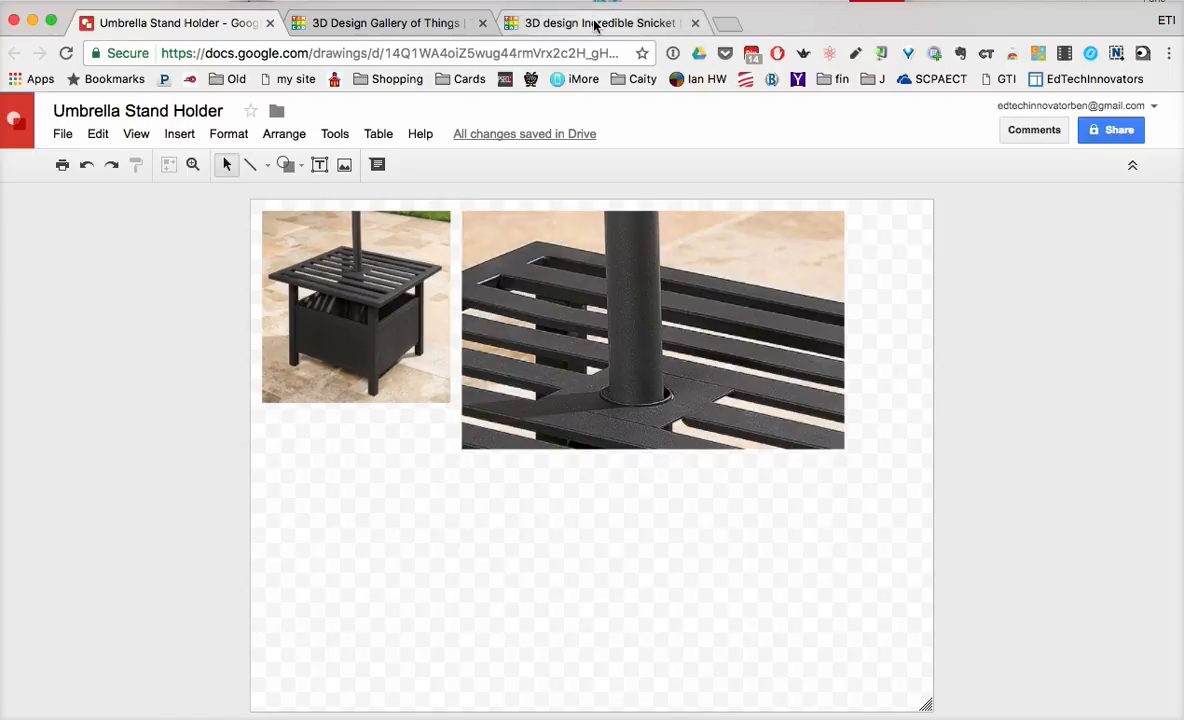
Switch to the Tinkercad design, place a solid cylinder on the workplane and size its base to 2½ by 2½
{"action": "left_click", "coordinate": [555, 24]}
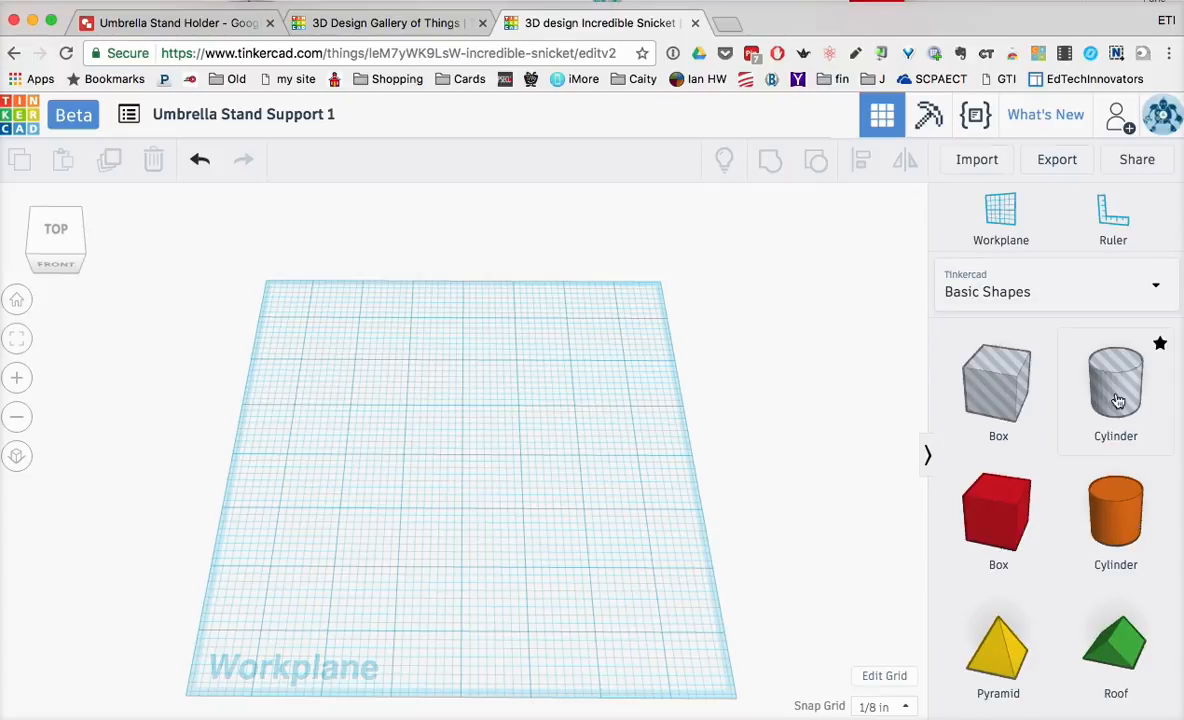
{"action": "left_click", "coordinate": [1153, 289]}
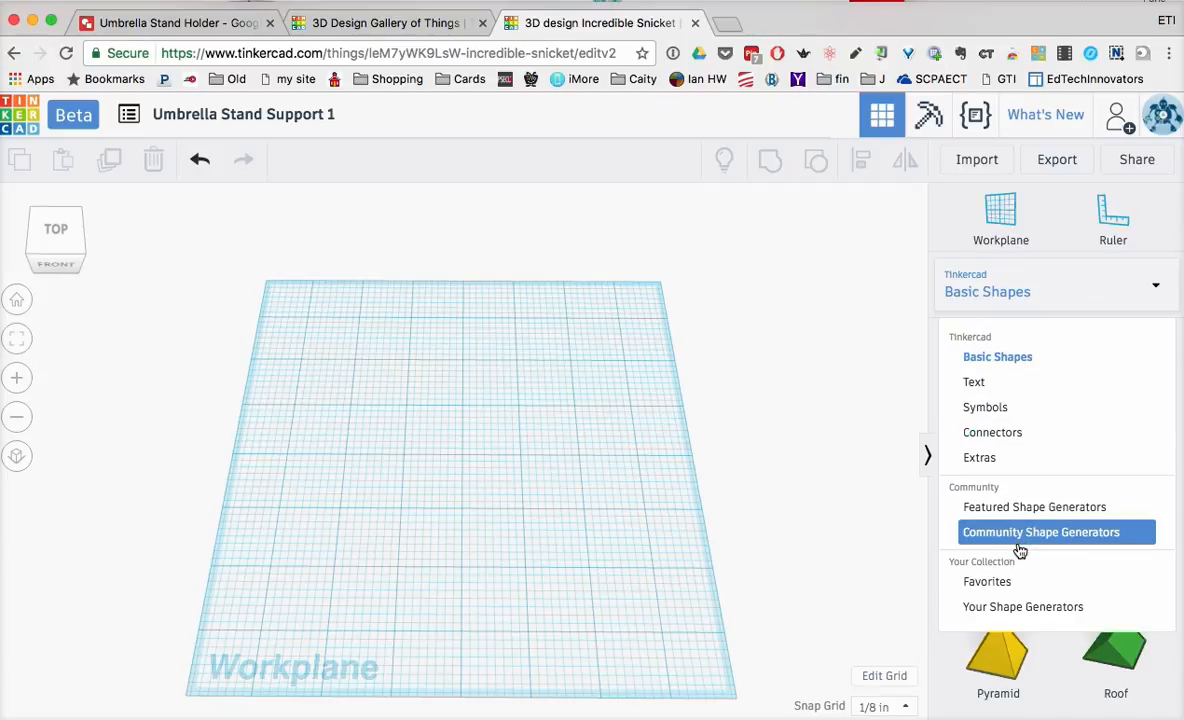
{"action": "left_click", "coordinate": [1158, 290]}
{"action": "left_click_drag", "start_coordinate": [1122, 530], "coordinate": [442, 487]}
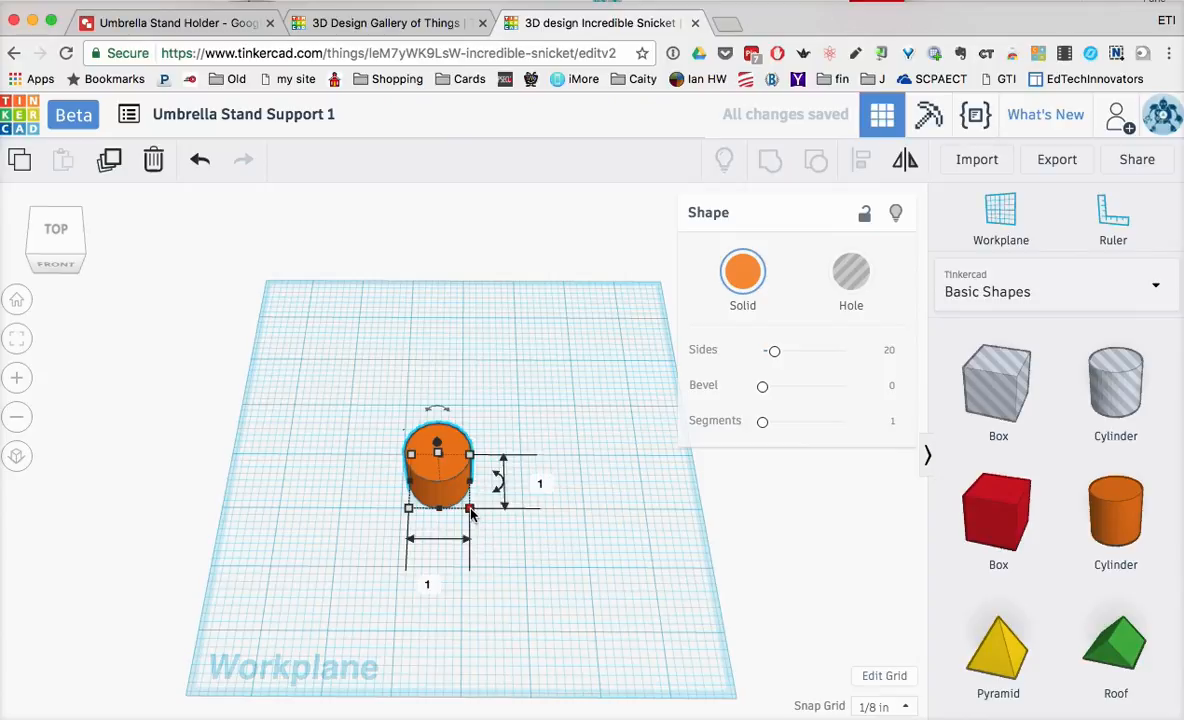
{"action": "left_click_drag", "start_coordinate": [470, 510], "coordinate": [551, 597]}
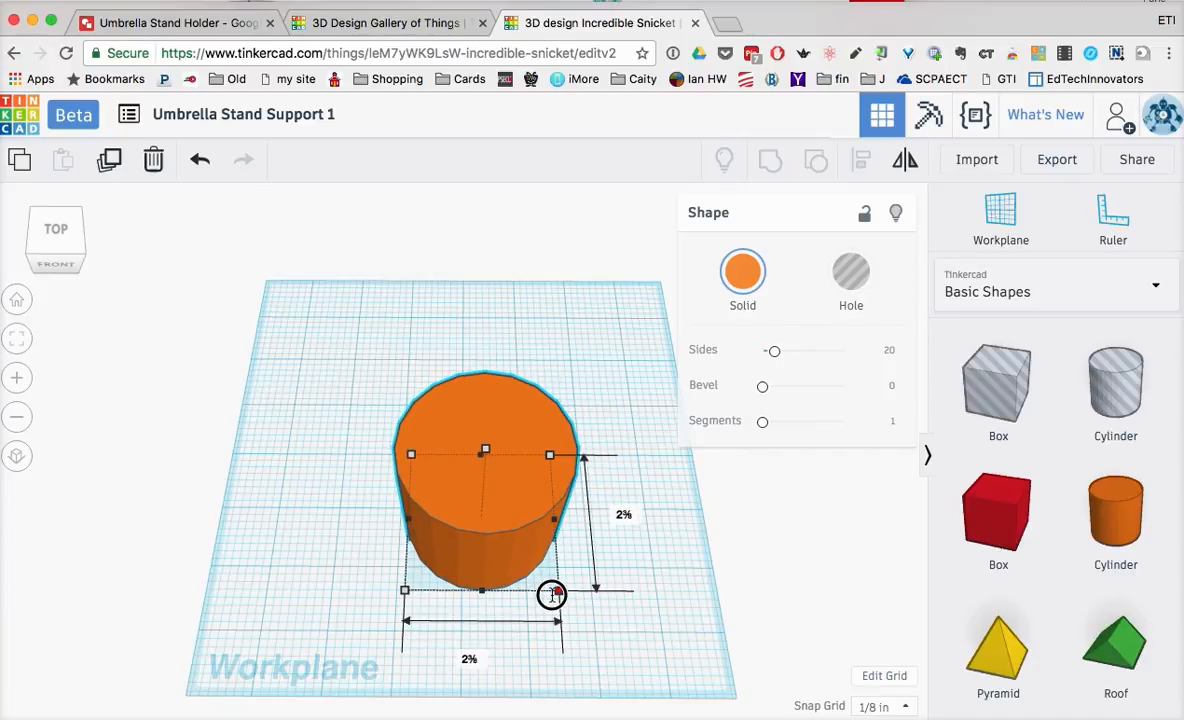
{"action": "left_click_drag", "start_coordinate": [551, 597], "coordinate": [553, 602]}
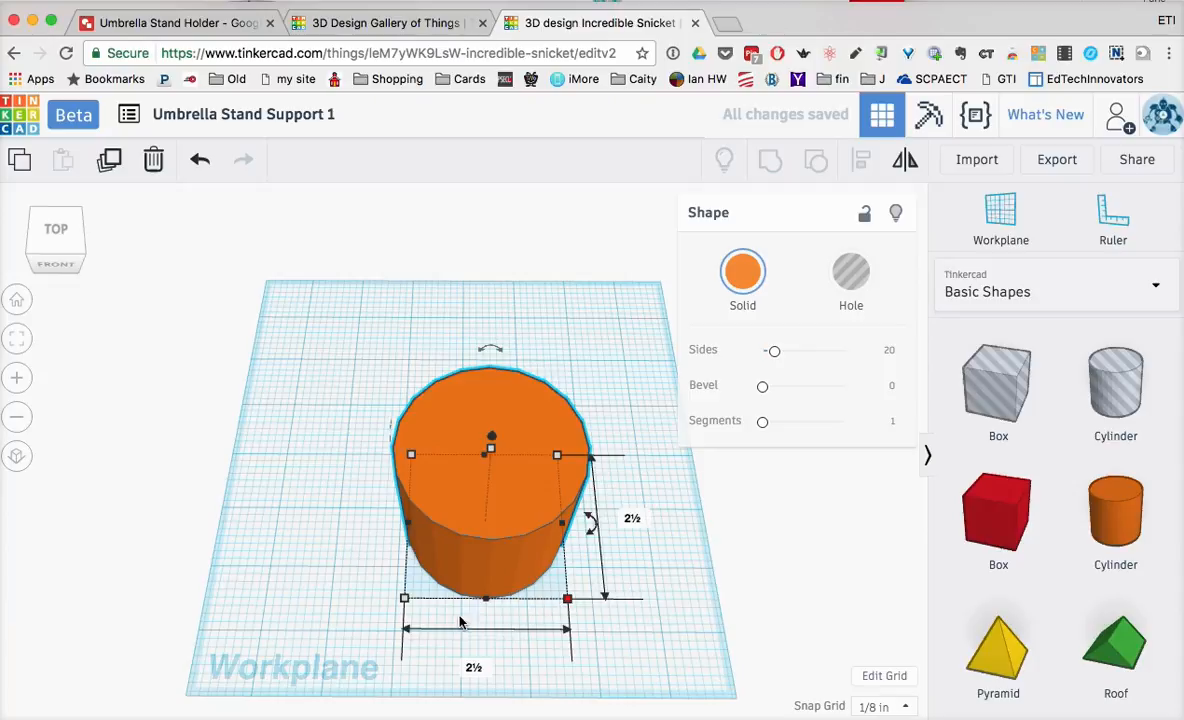
Flatten the cylinder into a disc about ⅜ high and move it to the workplane's back-left area
{"action": "right_click_drag", "start_coordinate": [349, 640], "coordinate": [359, 542]}
{"action": "left_click_drag", "start_coordinate": [491, 301], "coordinate": [490, 449]}
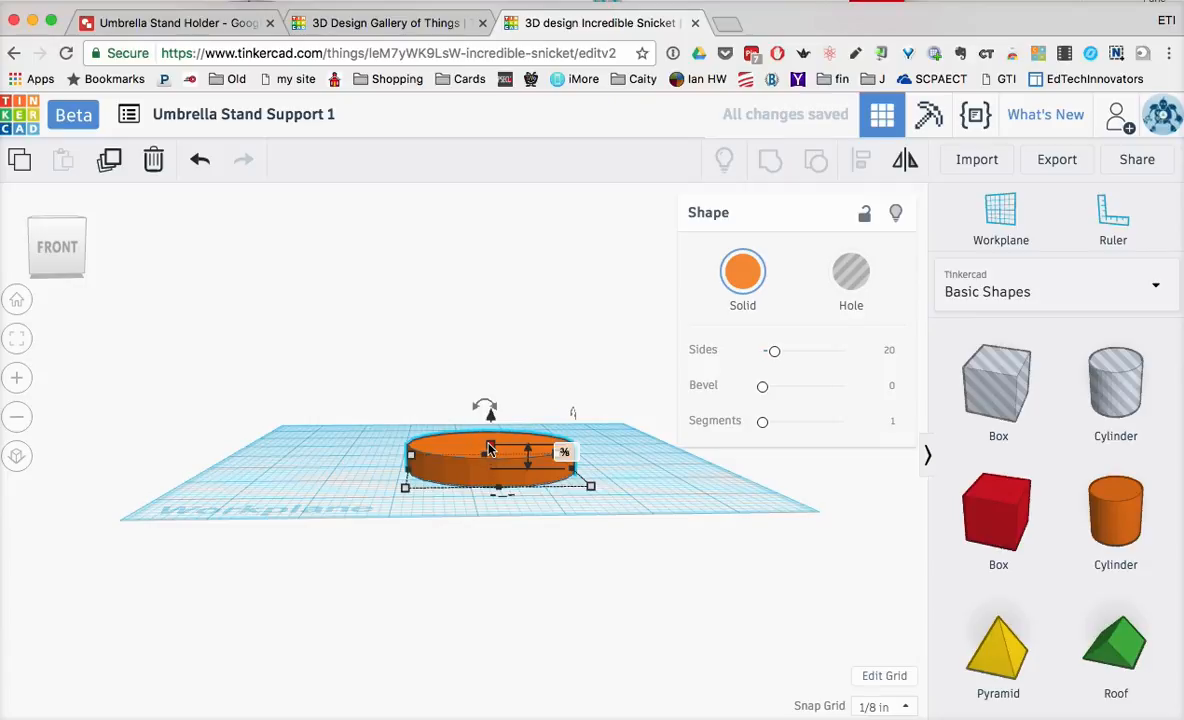
{"action": "right_click_drag", "start_coordinate": [292, 474], "coordinate": [288, 592]}
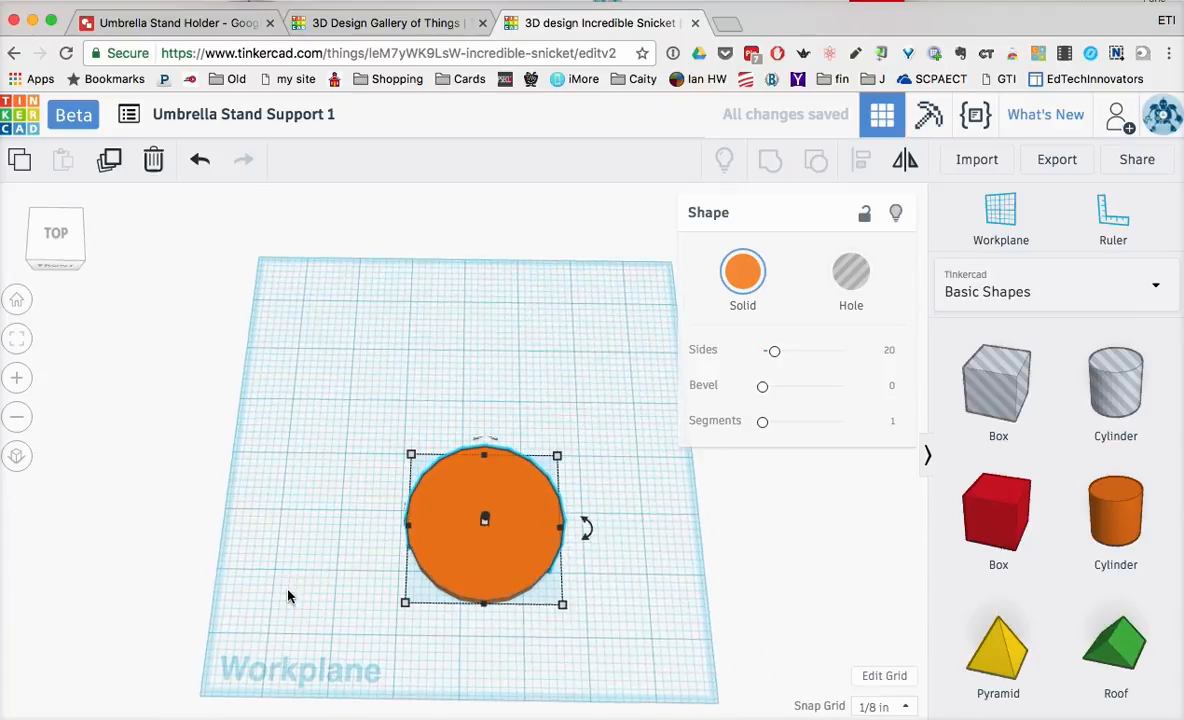
{"action": "left_click_drag", "start_coordinate": [476, 521], "coordinate": [367, 408]}
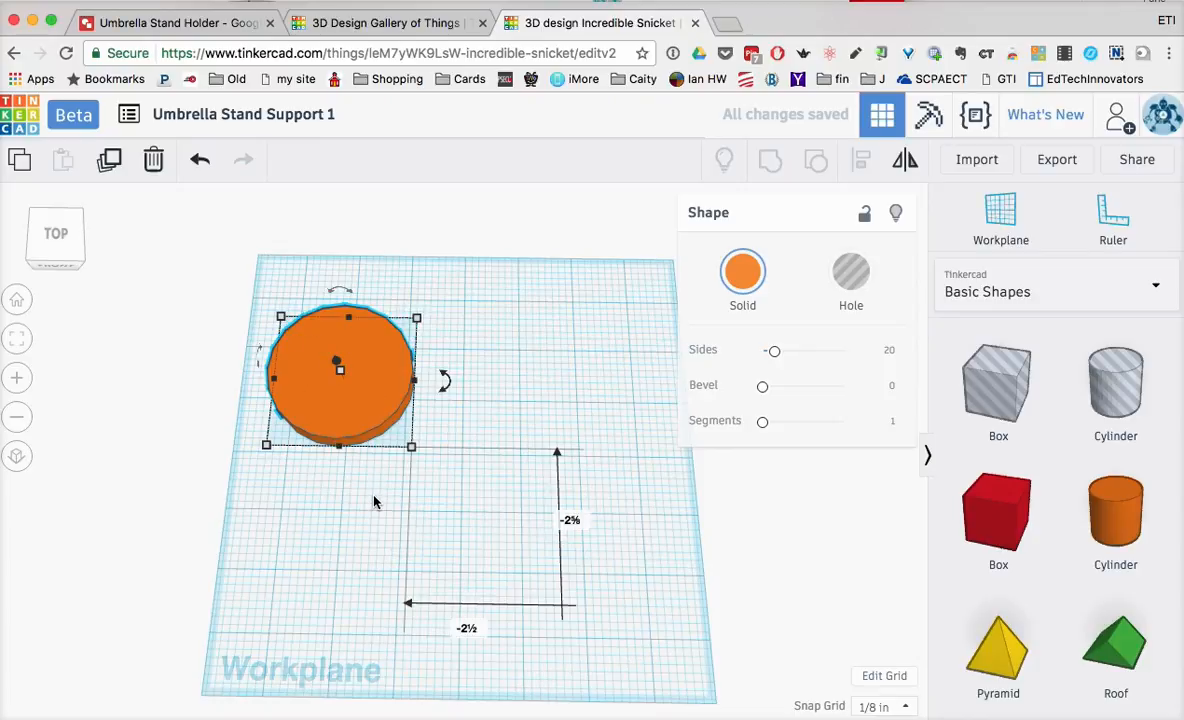
After checking the umbrella stand photos, add a second solid cylinder beside the disc and size its base to 2⅛ by 2⅛
{"action": "left_click", "coordinate": [190, 22]}
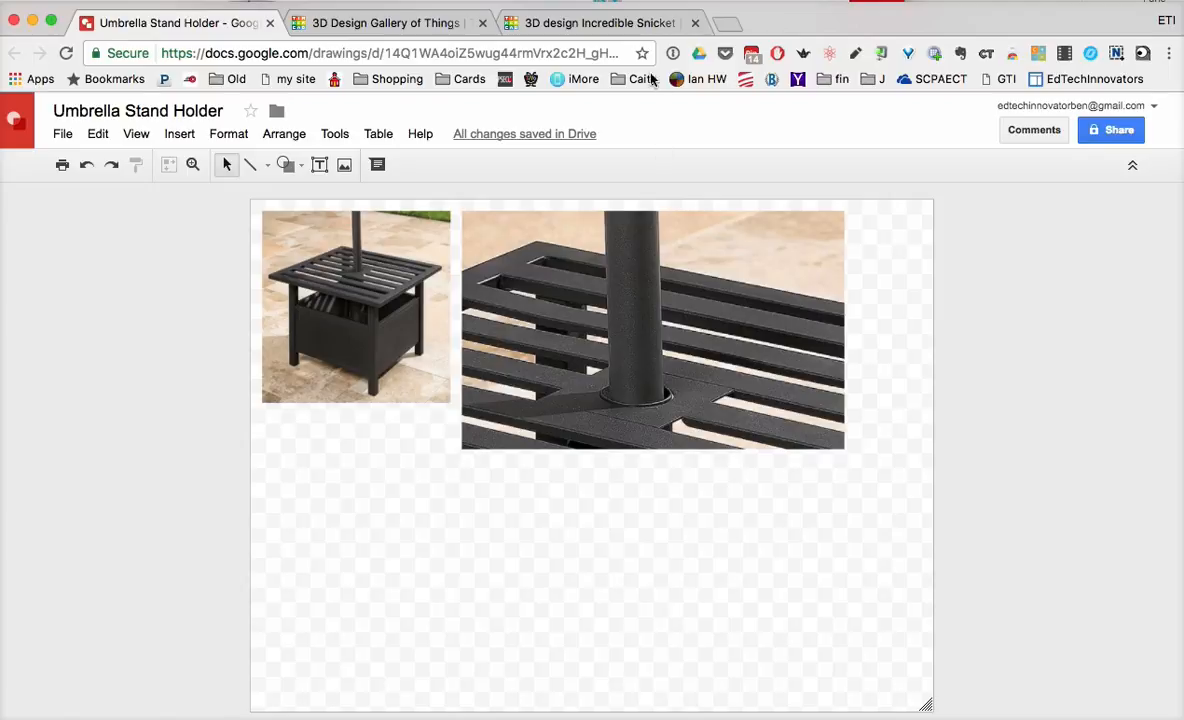
{"action": "left_click", "coordinate": [556, 24]}
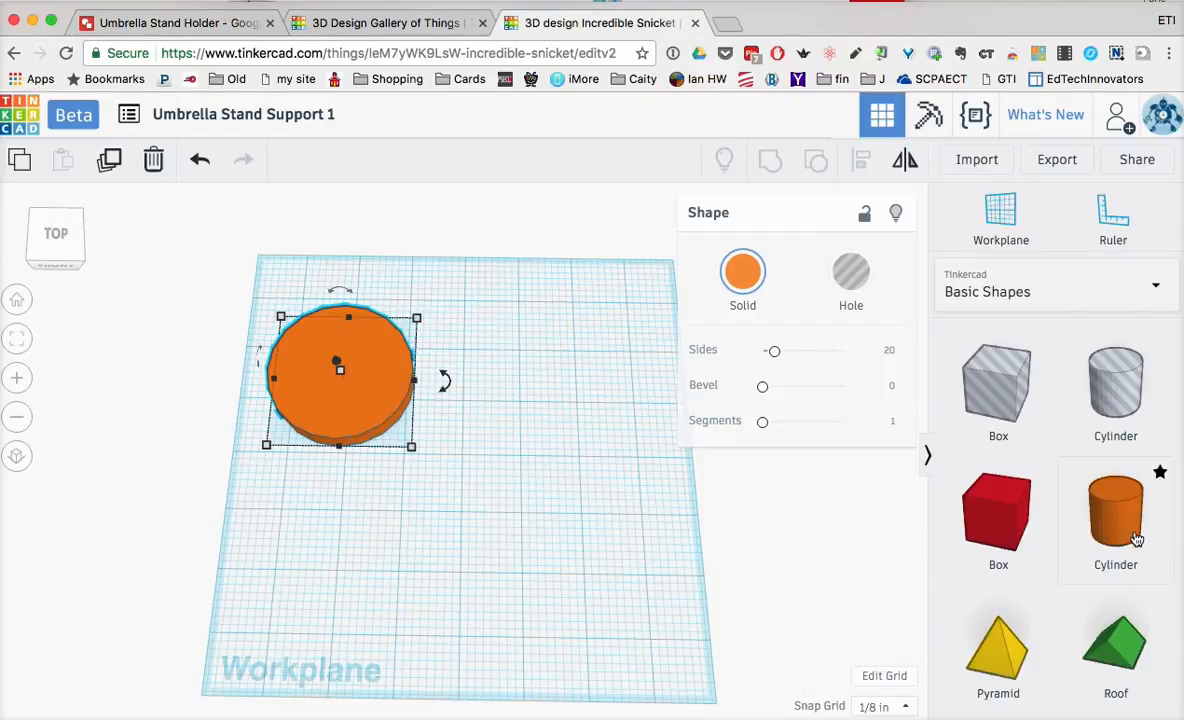
{"action": "left_click_drag", "start_coordinate": [1127, 527], "coordinate": [542, 446]}
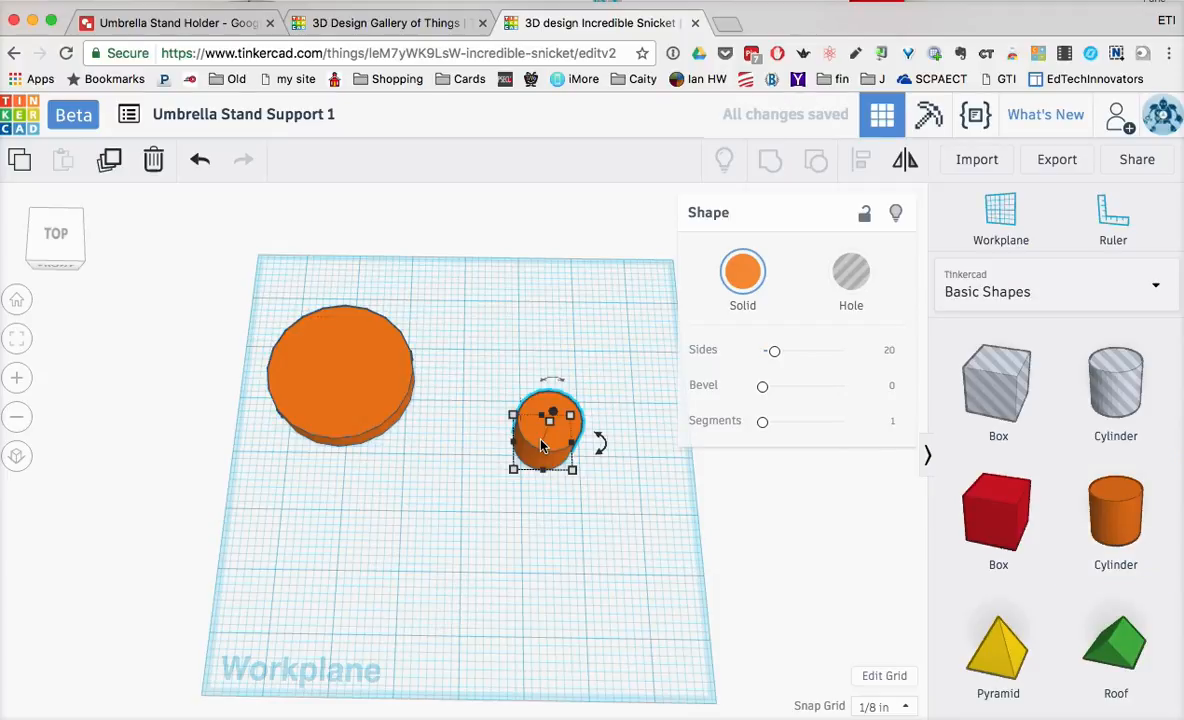
{"action": "left_click_drag", "start_coordinate": [570, 470], "coordinate": [634, 542]}
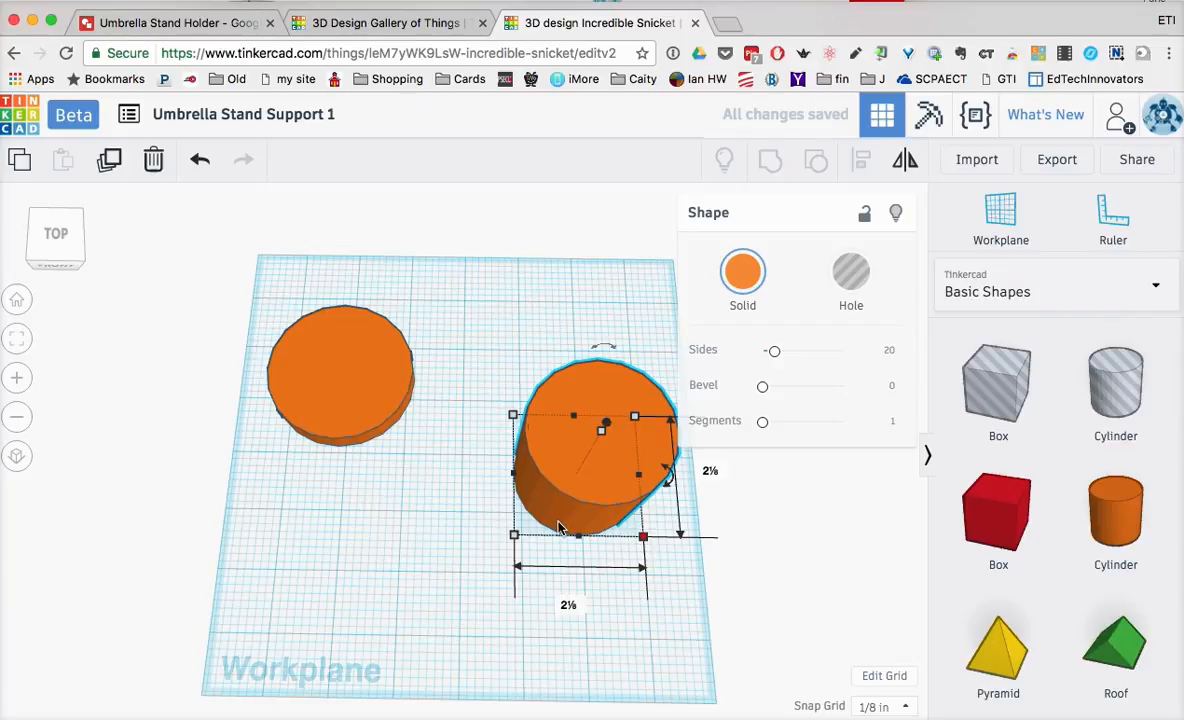
Raise the tall second cylinder slightly above the workplane
{"action": "right_click_drag", "start_coordinate": [465, 577], "coordinate": [466, 483]}
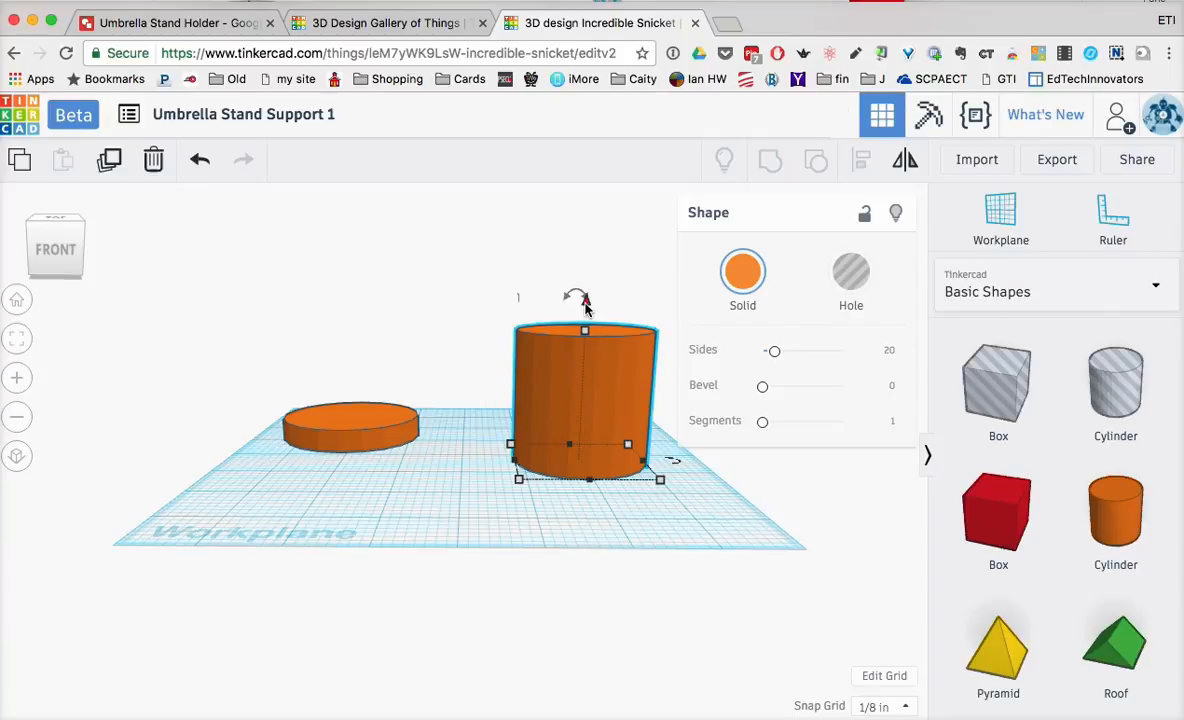
{"action": "left_click", "coordinate": [364, 450]}
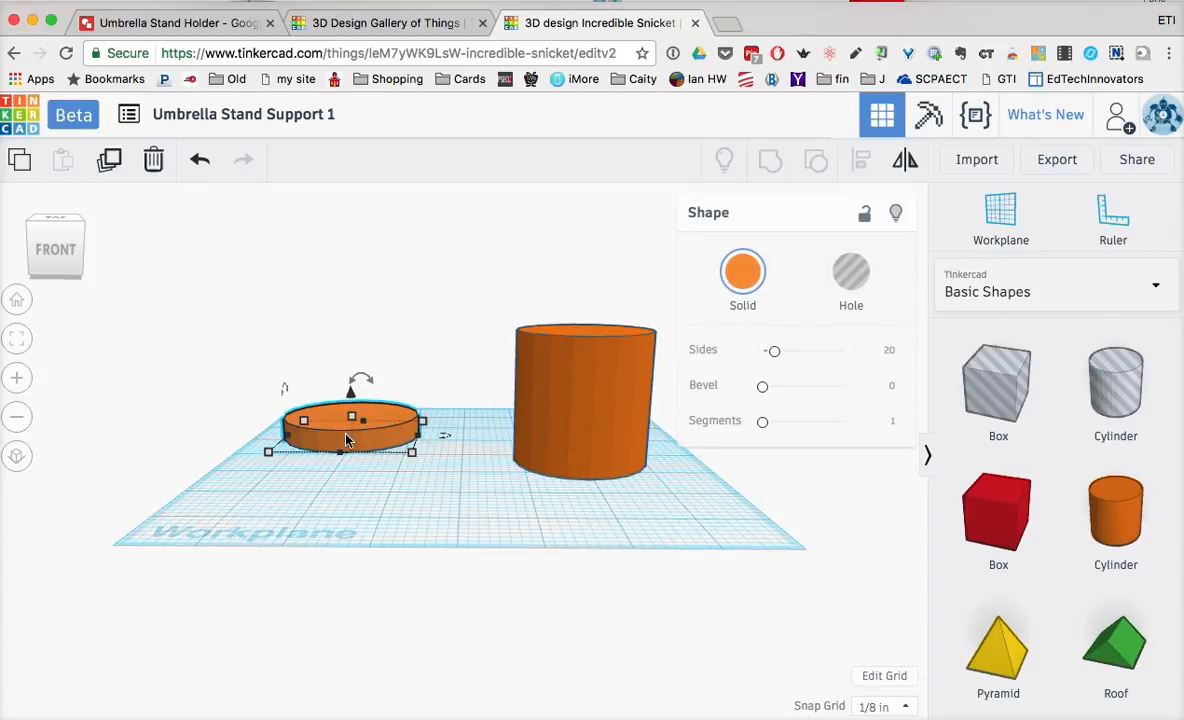
{"action": "left_click", "coordinate": [600, 410]}
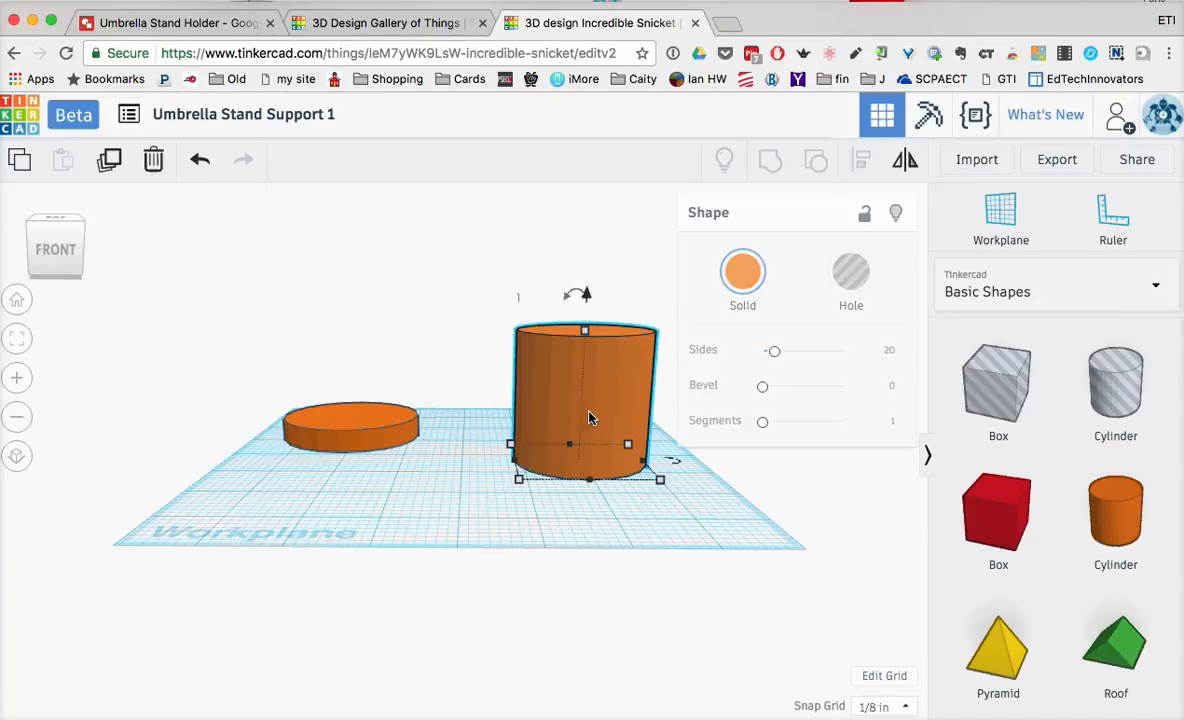
{"action": "left_click_drag", "start_coordinate": [587, 291], "coordinate": [588, 270]}
Try the tall cylinder over the disc, and move it back beside the disc
{"action": "left_click_drag", "start_coordinate": [616, 373], "coordinate": [358, 360]}
{"action": "right_click_drag", "start_coordinate": [447, 540], "coordinate": [513, 605]}
{"action": "left_click_drag", "start_coordinate": [326, 378], "coordinate": [547, 386]}
Enlarge the disc's base slightly in both width and depth
{"action": "left_click", "coordinate": [355, 398]}
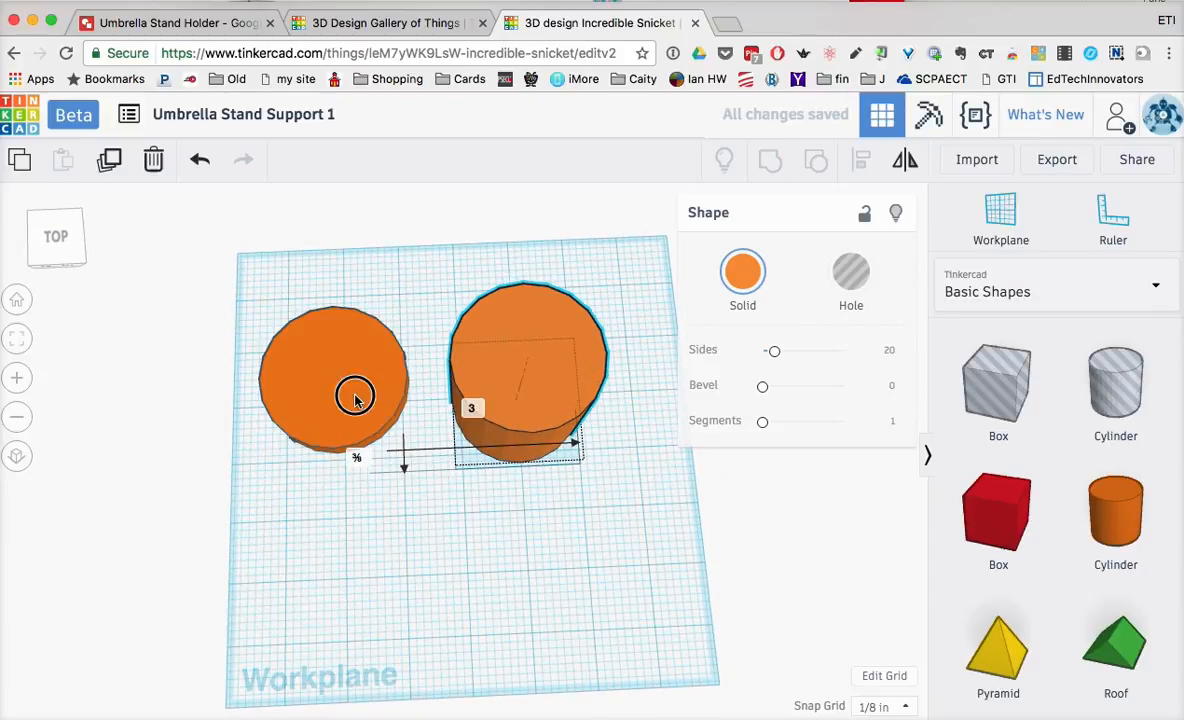
{"action": "mouse_move", "coordinate": [411, 451]}
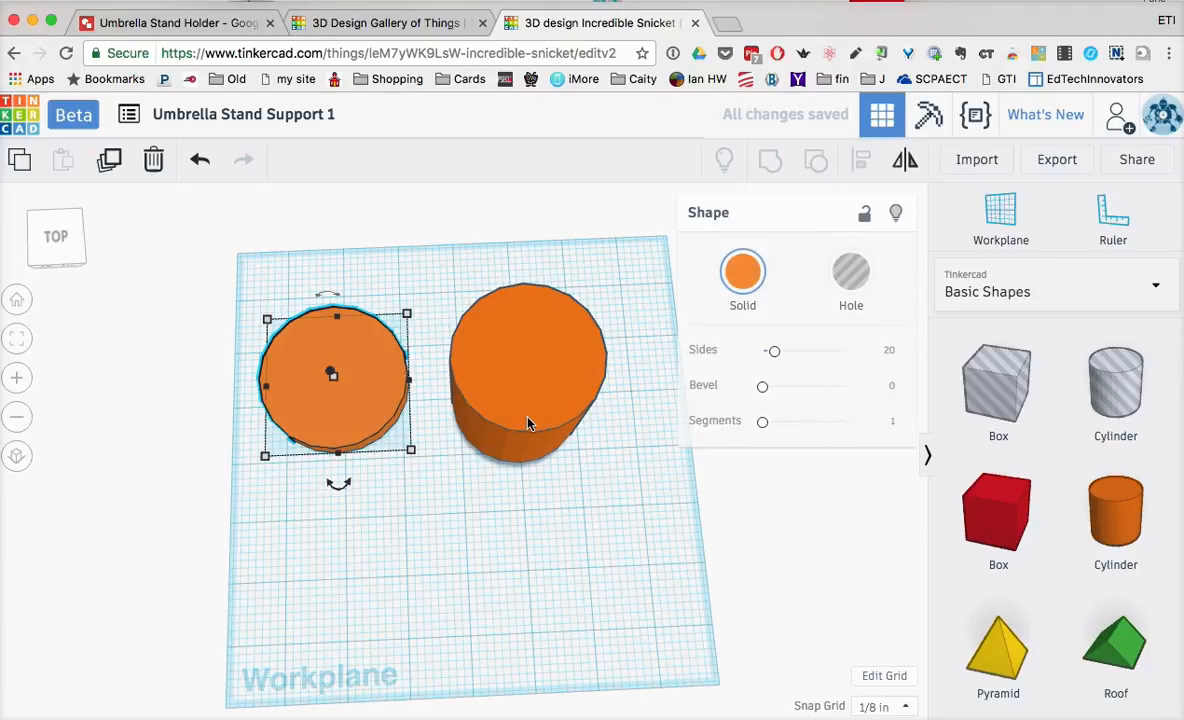
{"action": "left_click_drag", "start_coordinate": [409, 451], "coordinate": [433, 473]}
Try positioning the tall cylinder over the enlarged disc by eye, and move the disc clear in front of it
{"action": "left_click_drag", "start_coordinate": [510, 405], "coordinate": [353, 406]}
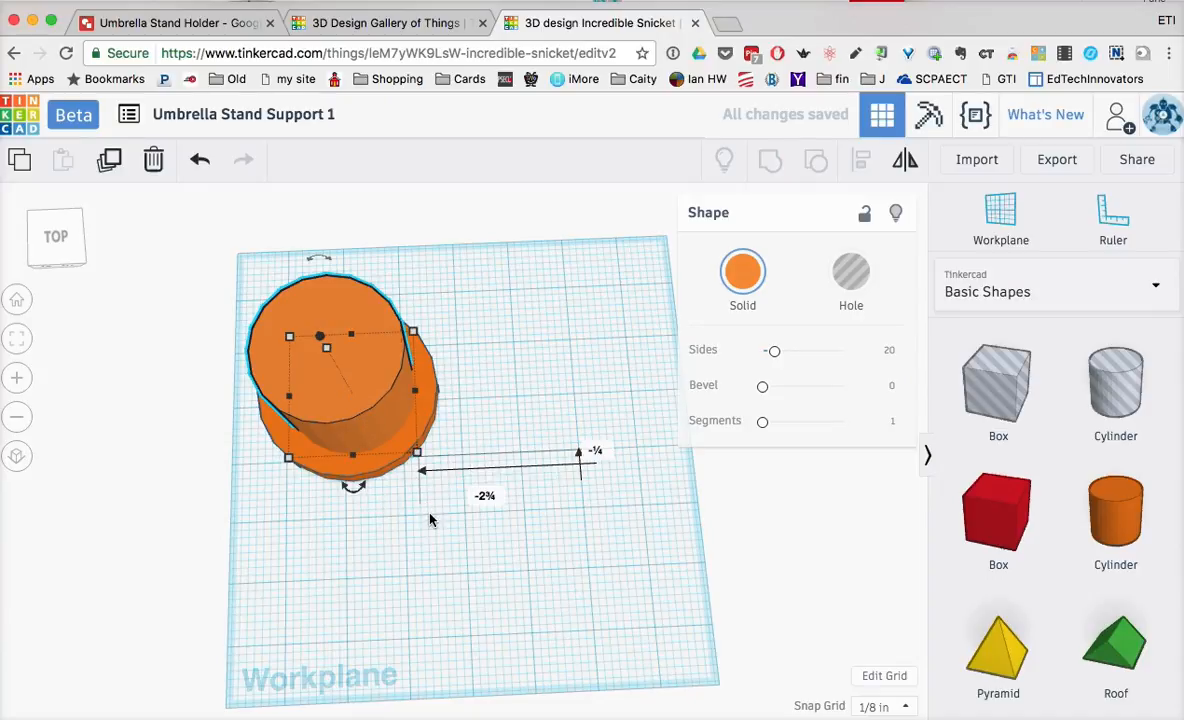
{"action": "right_click_drag", "start_coordinate": [430, 519], "coordinate": [417, 440]}
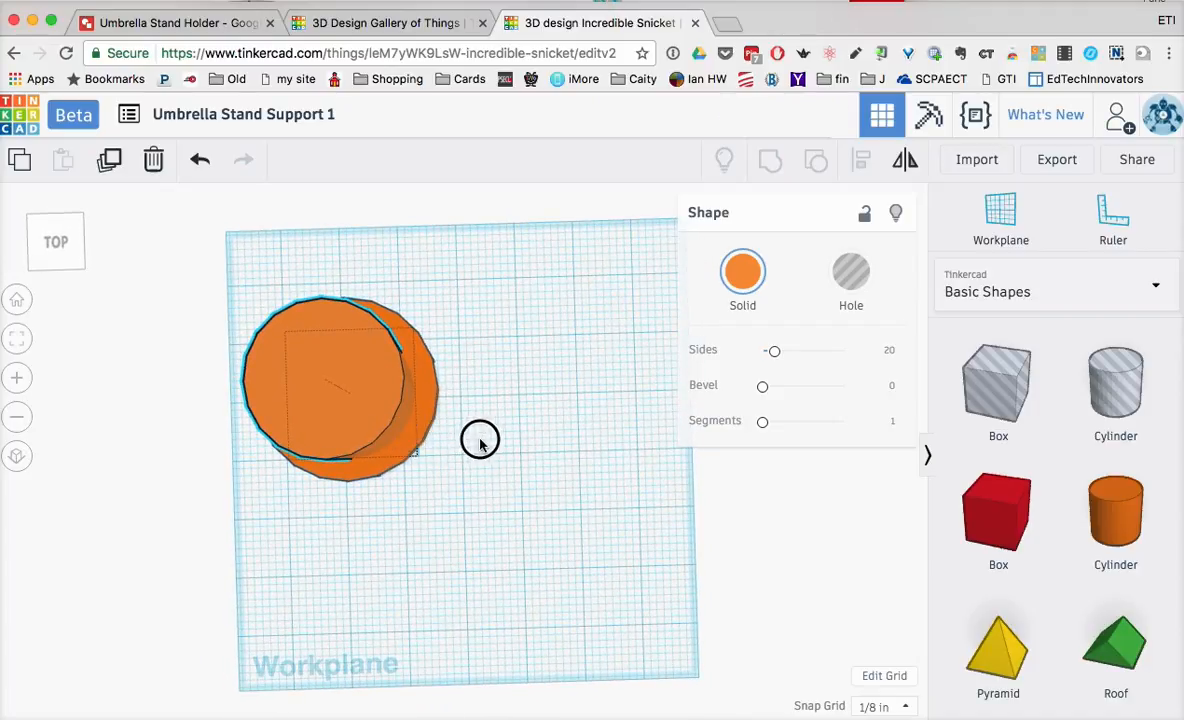
{"action": "right_click_drag", "start_coordinate": [394, 560], "coordinate": [379, 507]}
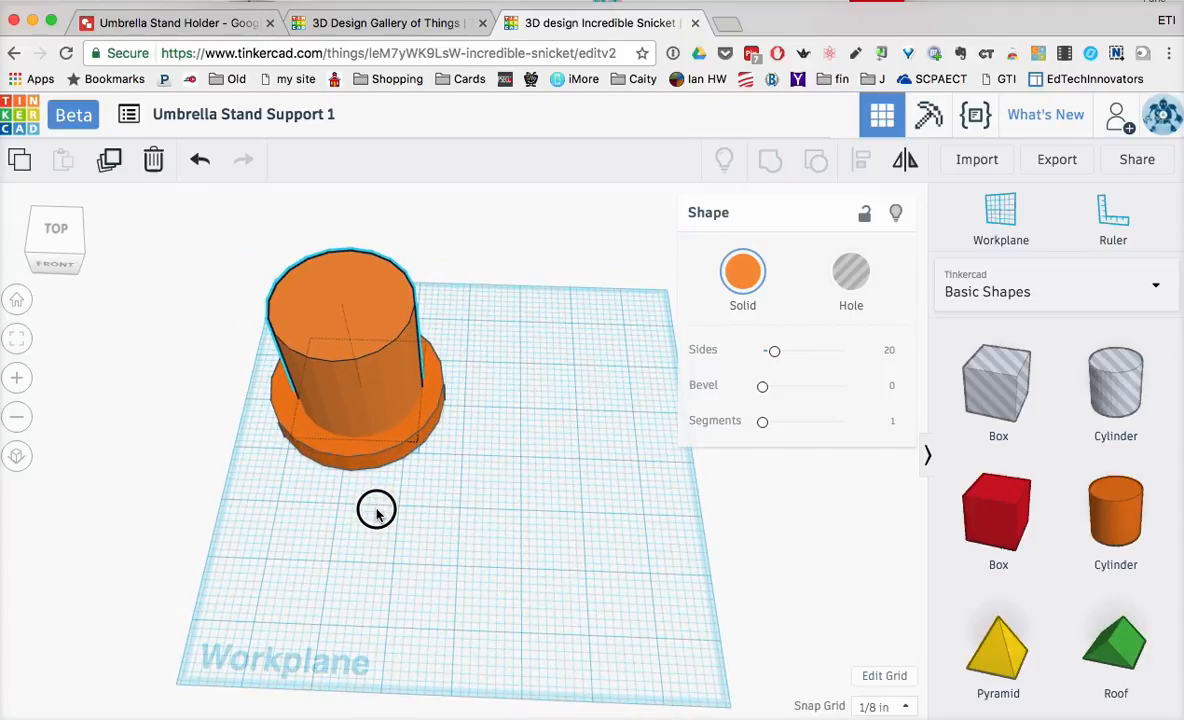
{"action": "left_click", "coordinate": [372, 453]}
{"action": "left_click_drag", "start_coordinate": [372, 455], "coordinate": [535, 590]}
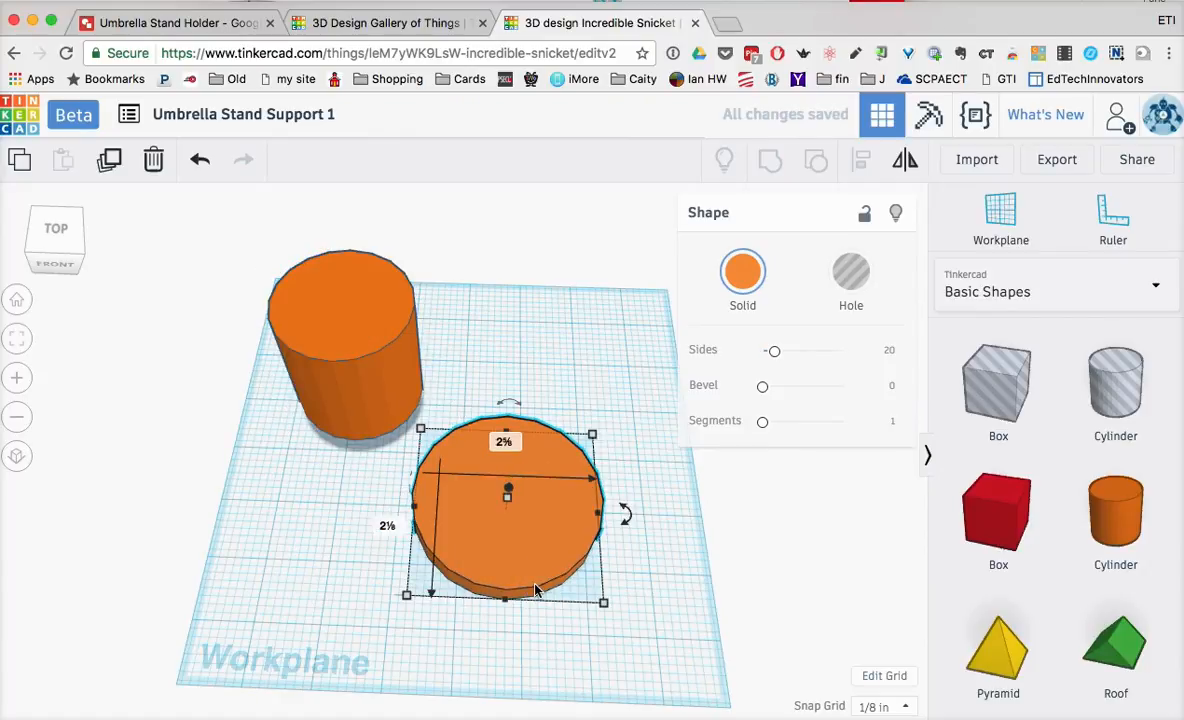
Center-align the tall cylinder and the disc in both horizontal directions and group them into one shape
{"action": "left_click", "coordinate": [365, 397], "text": "shift"}
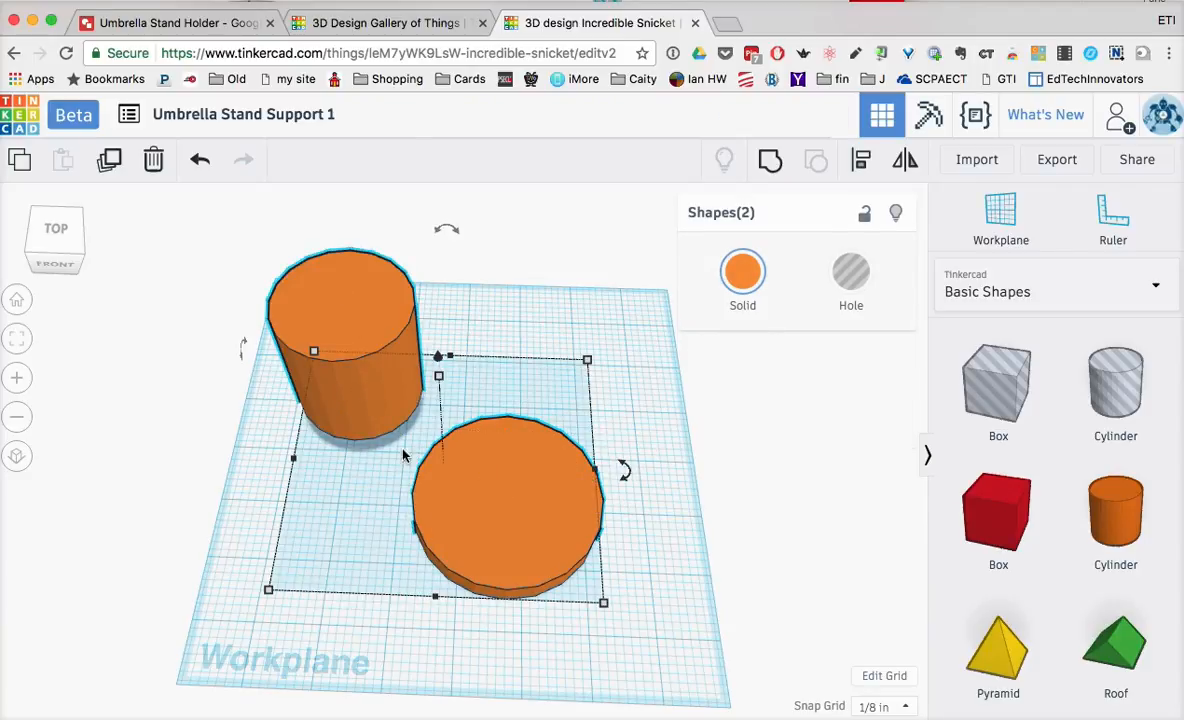
{"action": "left_click", "coordinate": [864, 165]}
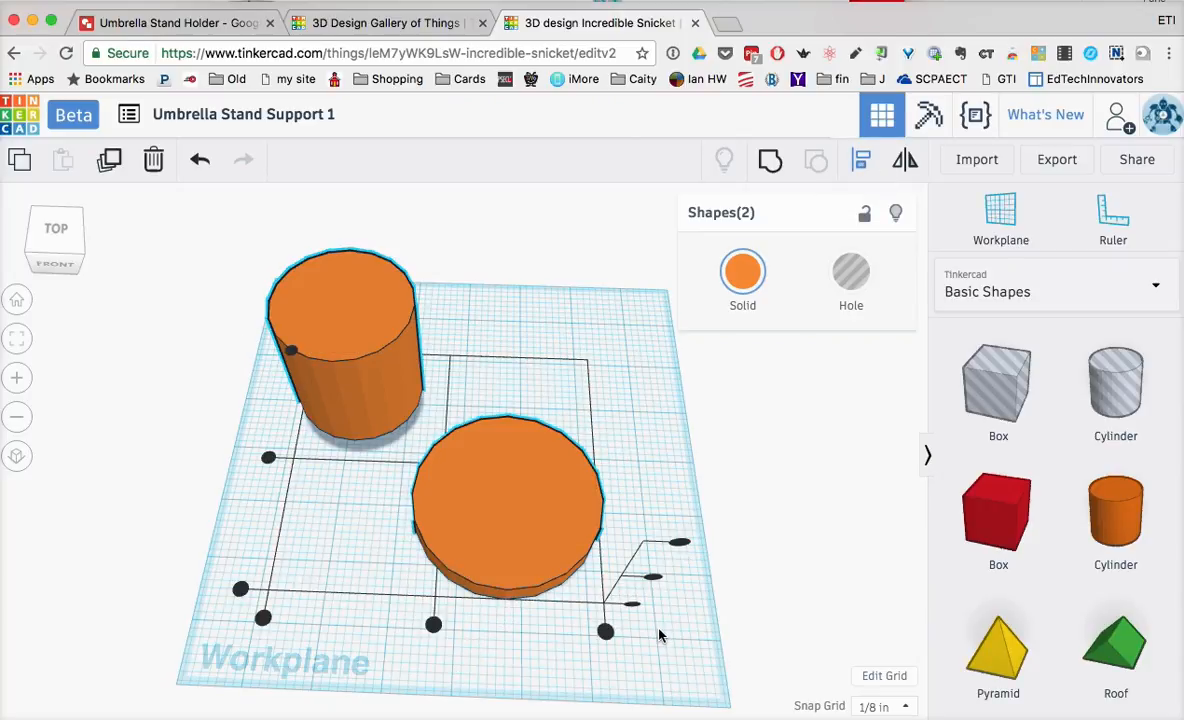
{"action": "right_click_drag", "start_coordinate": [672, 645], "coordinate": [671, 680]}
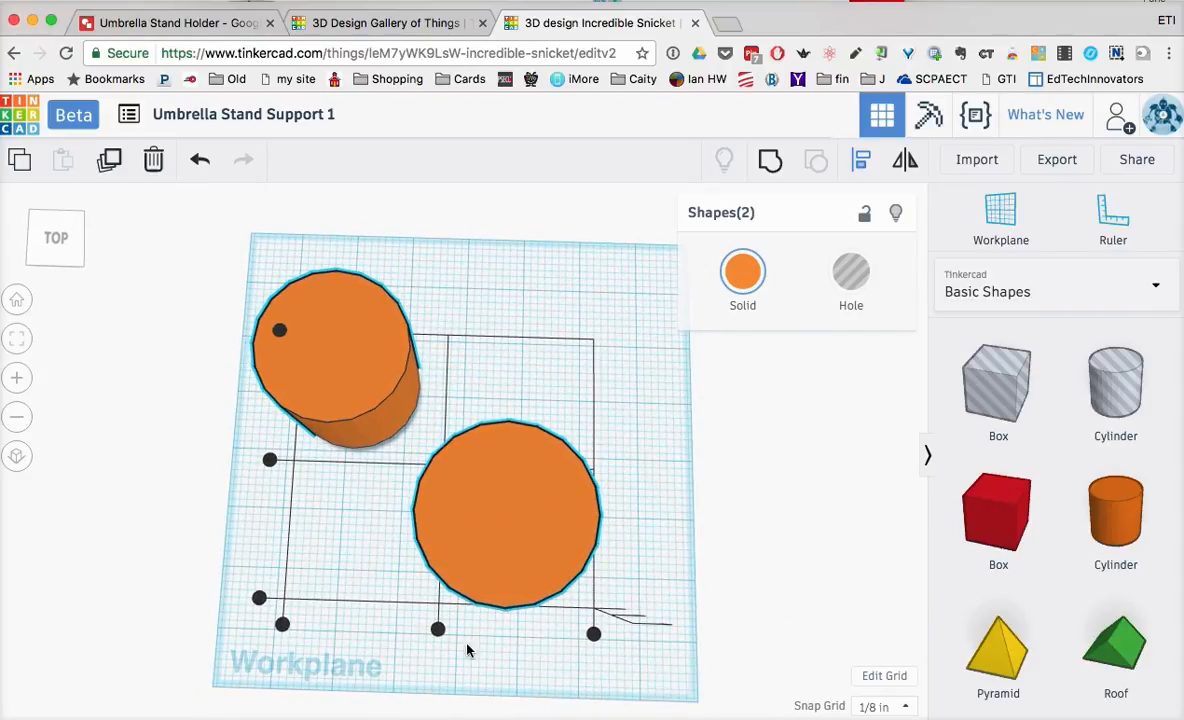
{"action": "left_click", "coordinate": [266, 459]}
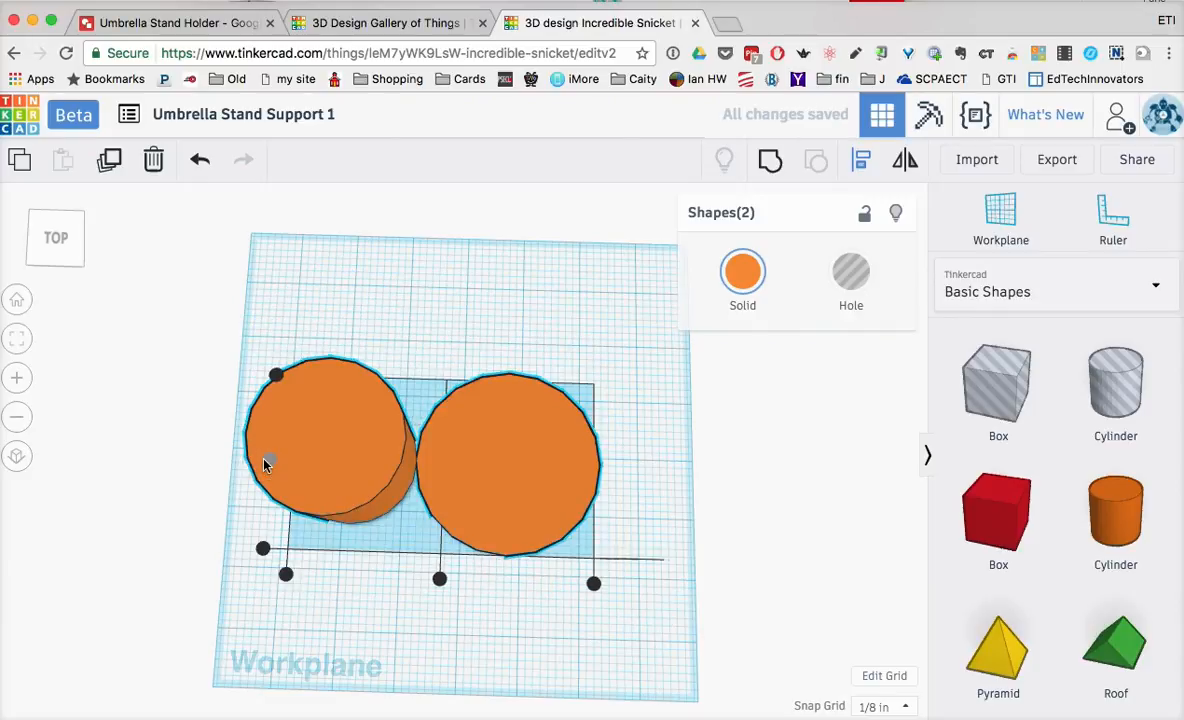
{"action": "left_click", "coordinate": [440, 580]}
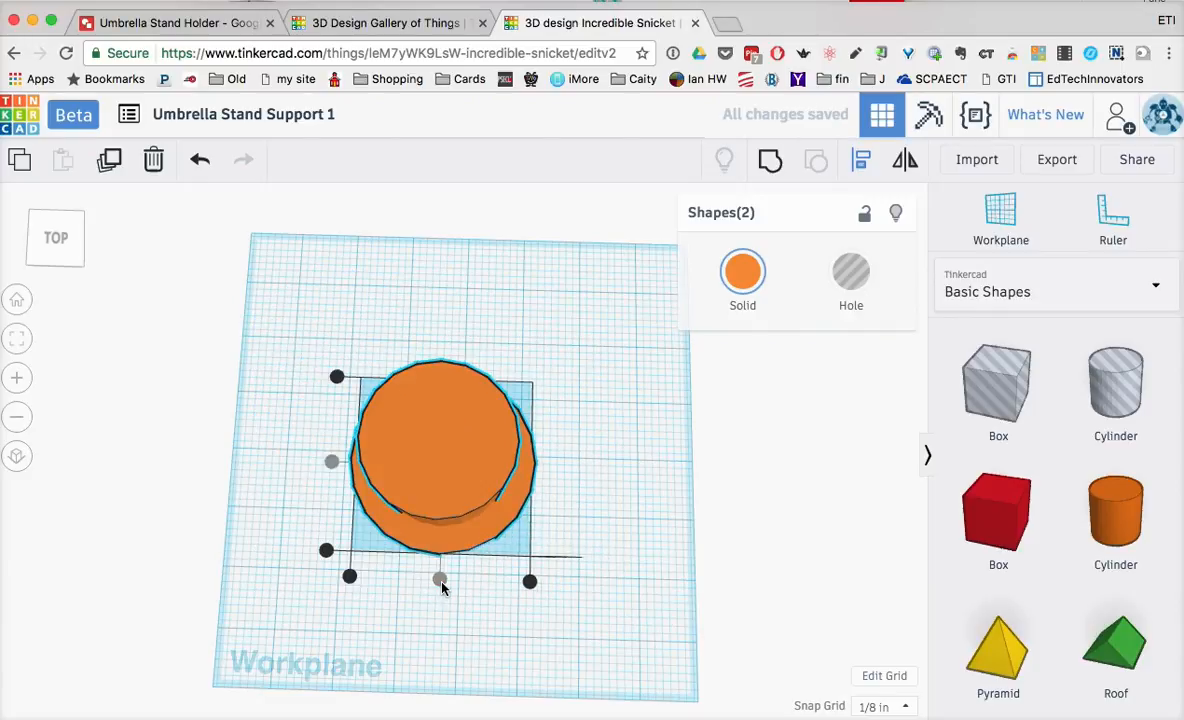
{"action": "right_click_drag", "start_coordinate": [484, 645], "coordinate": [480, 557]}
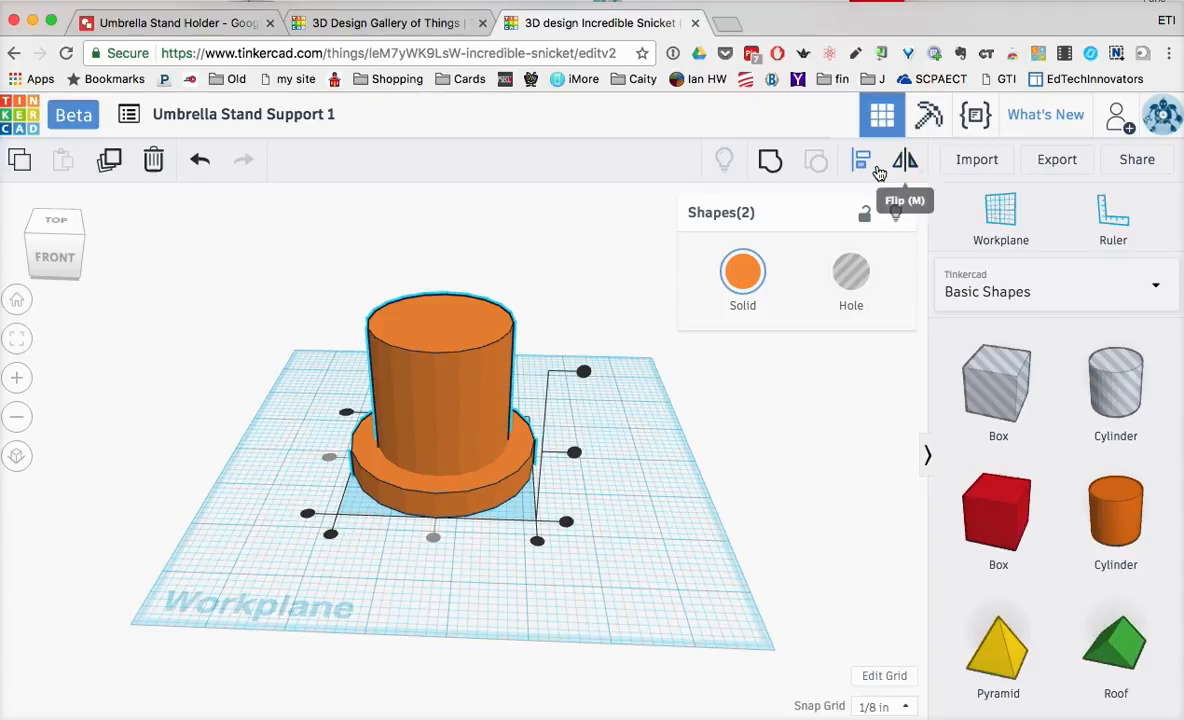
{"action": "left_click", "coordinate": [767, 160]}
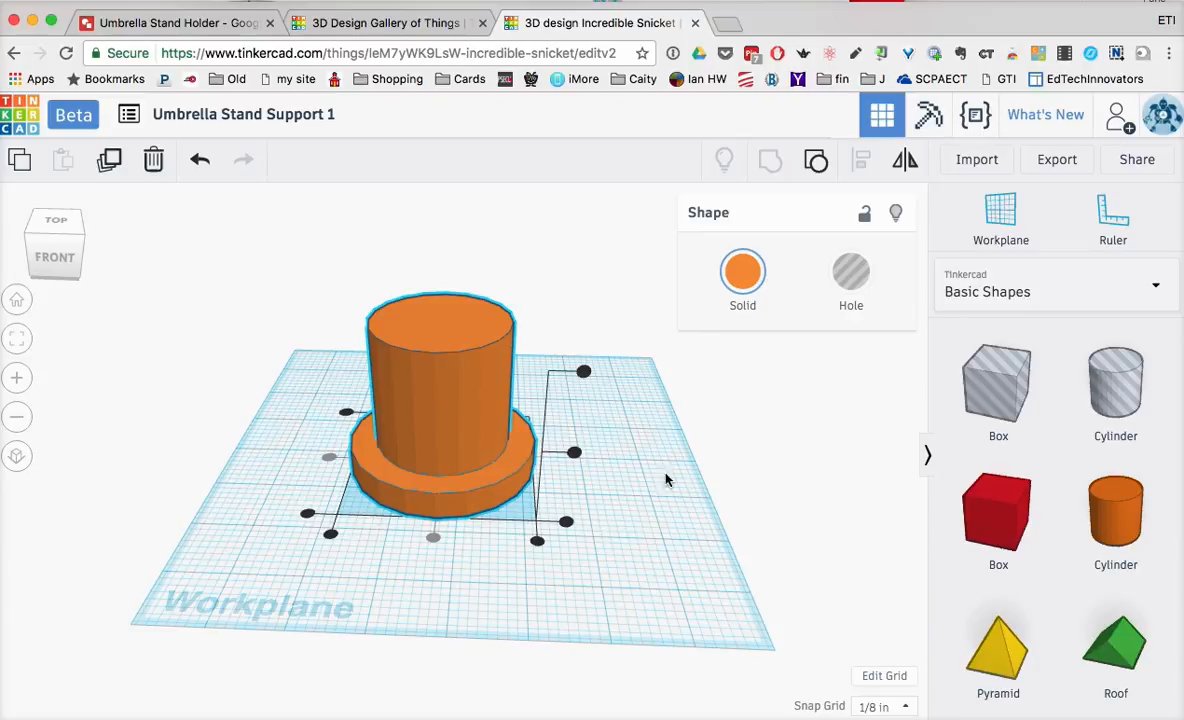
{"action": "left_click", "coordinate": [617, 503]}
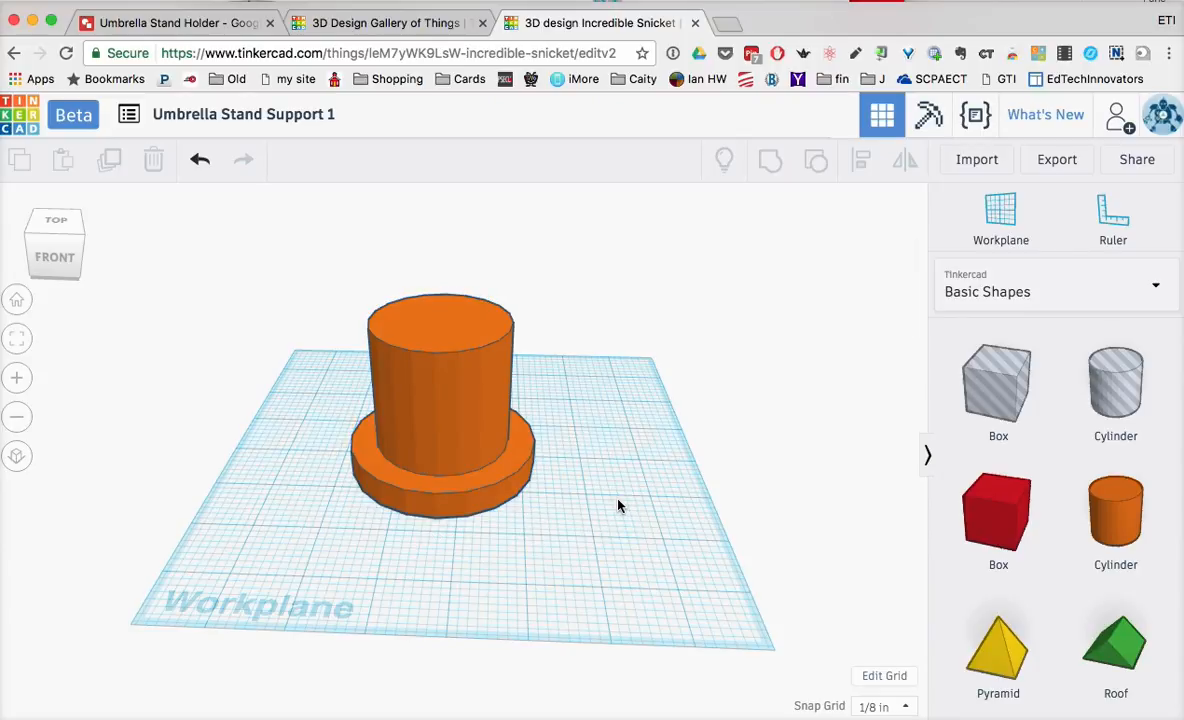
Try stretching the grouped part taller, and undo the height change
{"action": "left_click", "coordinate": [444, 389]}
{"action": "left_click_drag", "start_coordinate": [441, 332], "coordinate": [440, 305]}
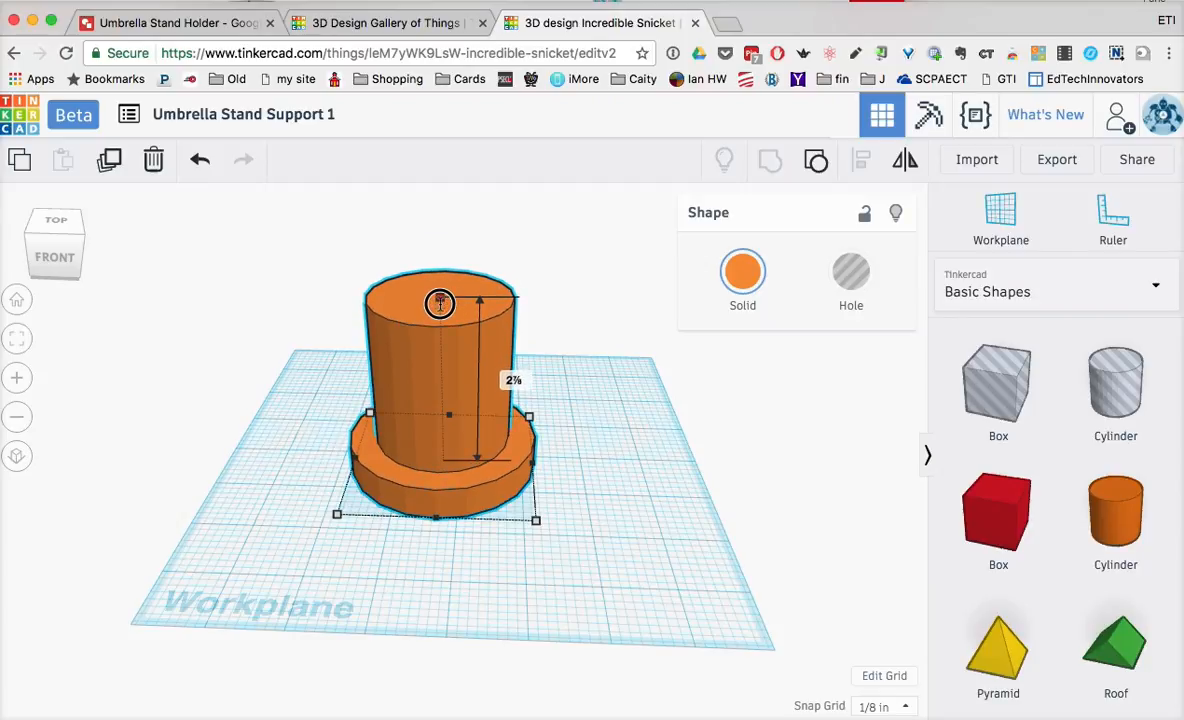
{"action": "left_click_drag", "start_coordinate": [440, 303], "coordinate": [440, 300]}
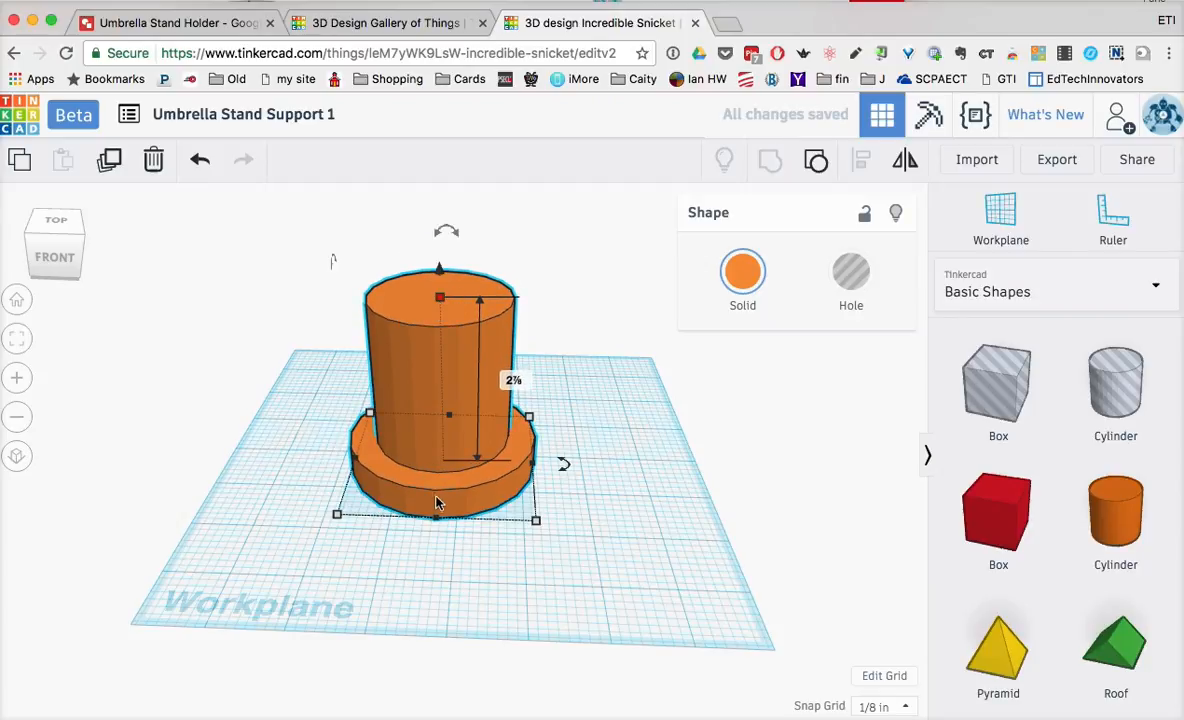
{"action": "left_click", "coordinate": [200, 159]}
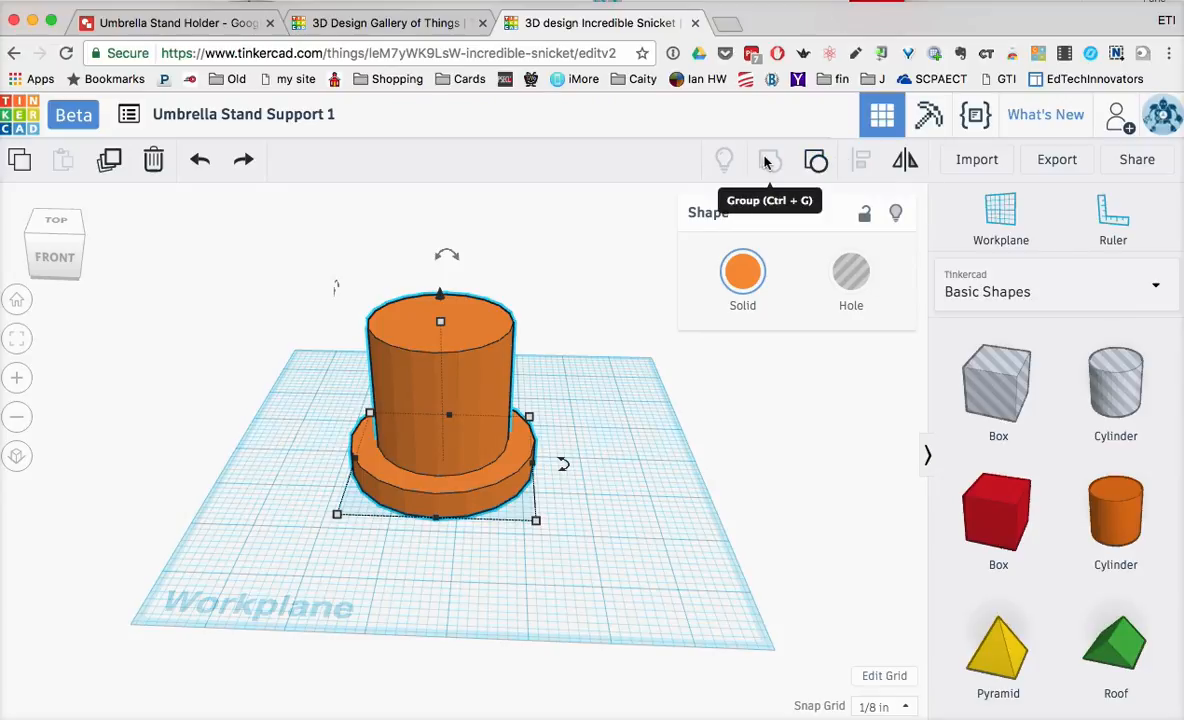
Ungroup the part and stretch only the upper cylinder taller, leaving the disc's thickness alone
{"action": "left_click", "coordinate": [817, 163]}
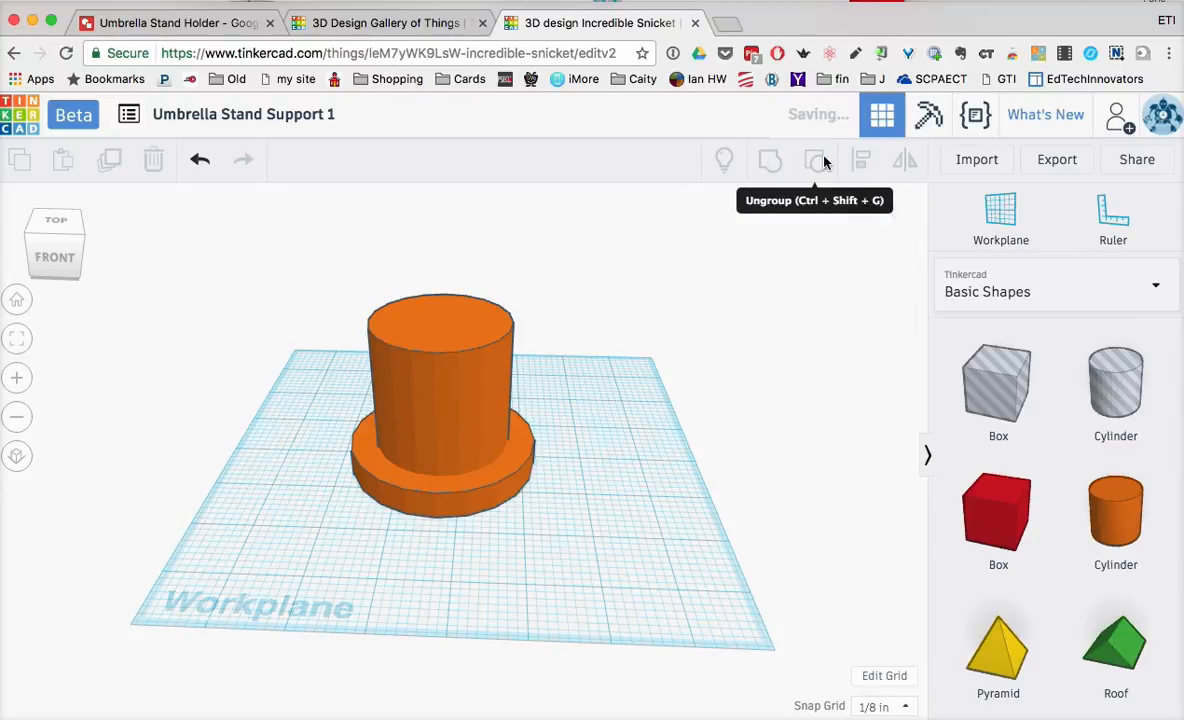
{"action": "left_click", "coordinate": [443, 345]}
{"action": "left_click_drag", "start_coordinate": [444, 325], "coordinate": [452, 279]}
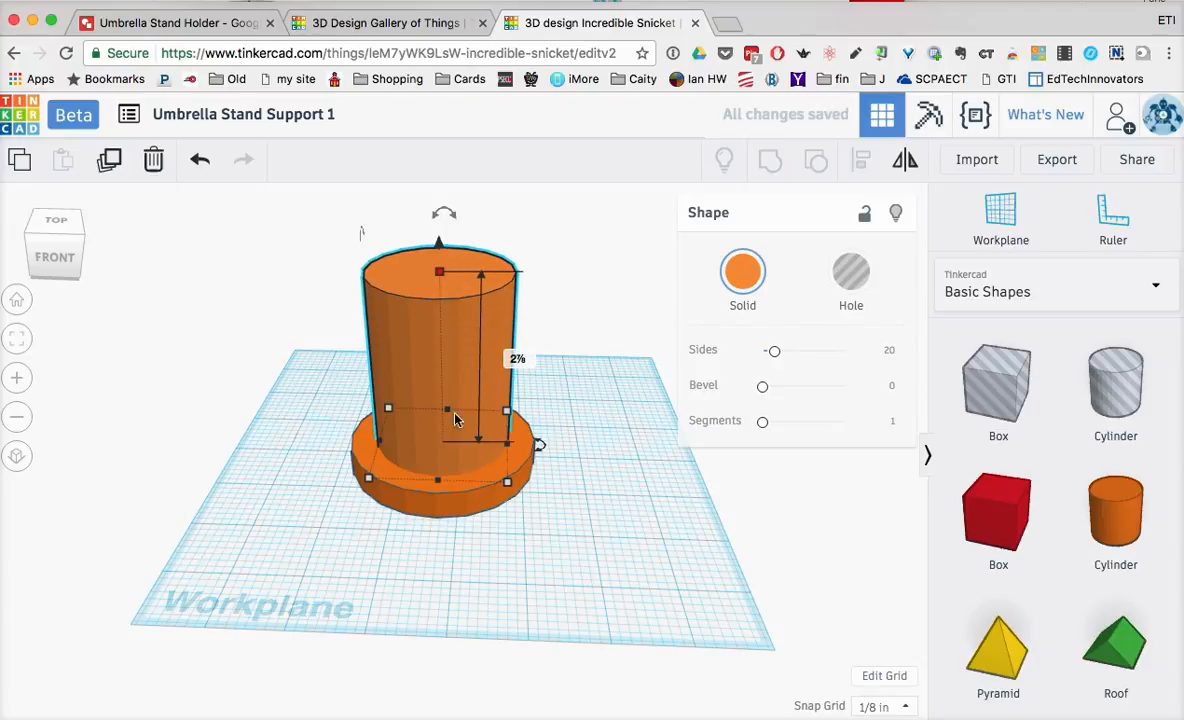
Group the stretched upper cylinder and the disc back into one shape
{"action": "left_click", "coordinate": [428, 505], "text": "shift"}
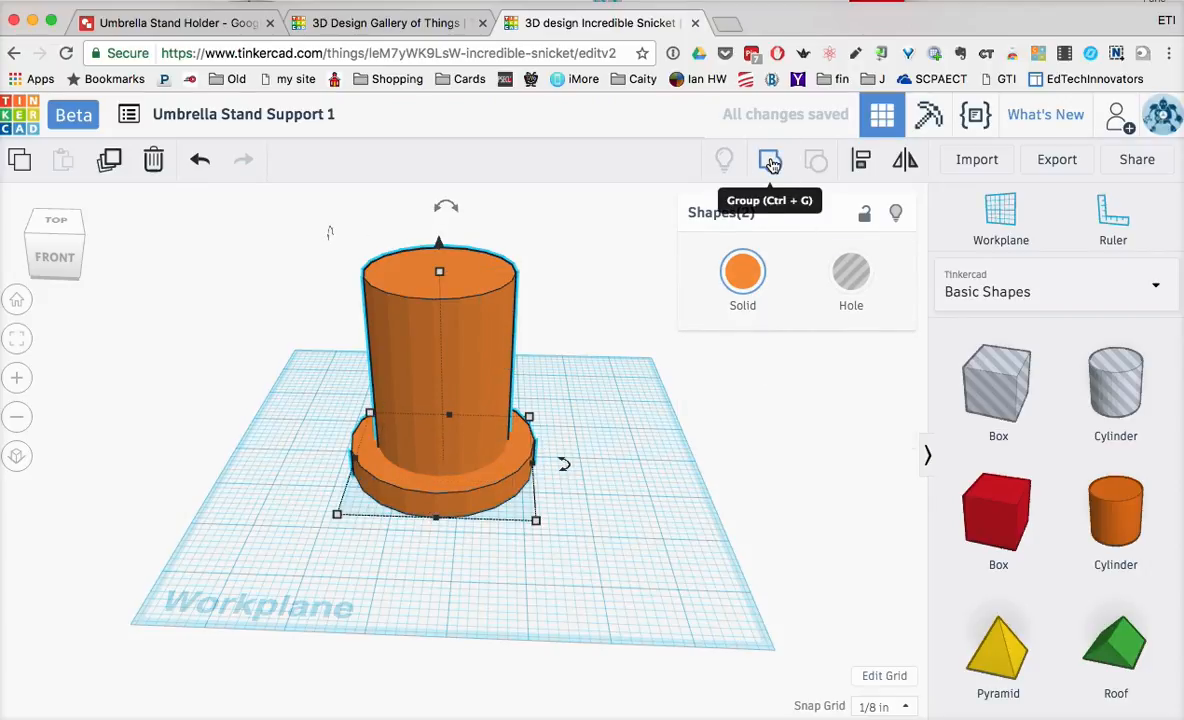
{"action": "left_click", "coordinate": [770, 163]}
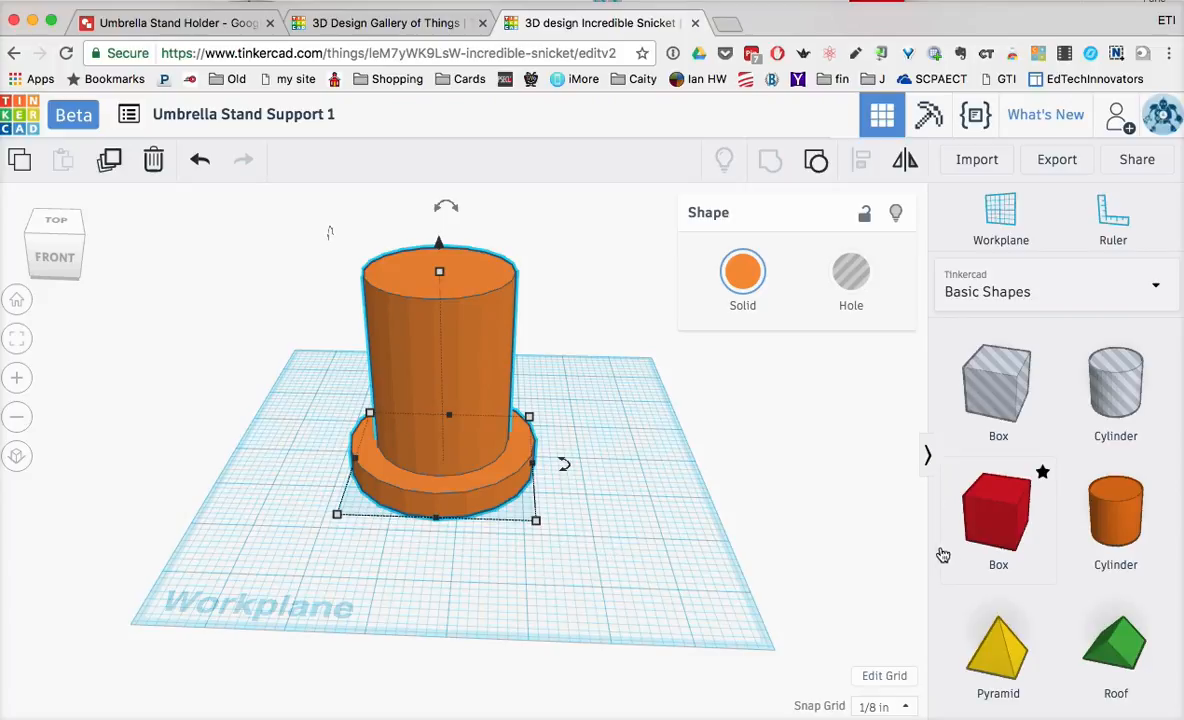
{"action": "left_click_drag", "start_coordinate": [1135, 392], "coordinate": [635, 525]}
{"action": "scroll", "coordinate": [1059, 540], "scroll_direction": "down", "scroll_amount": 2}
{"action": "scroll", "coordinate": [1059, 540], "scroll_direction": "up", "scroll_amount": 1}
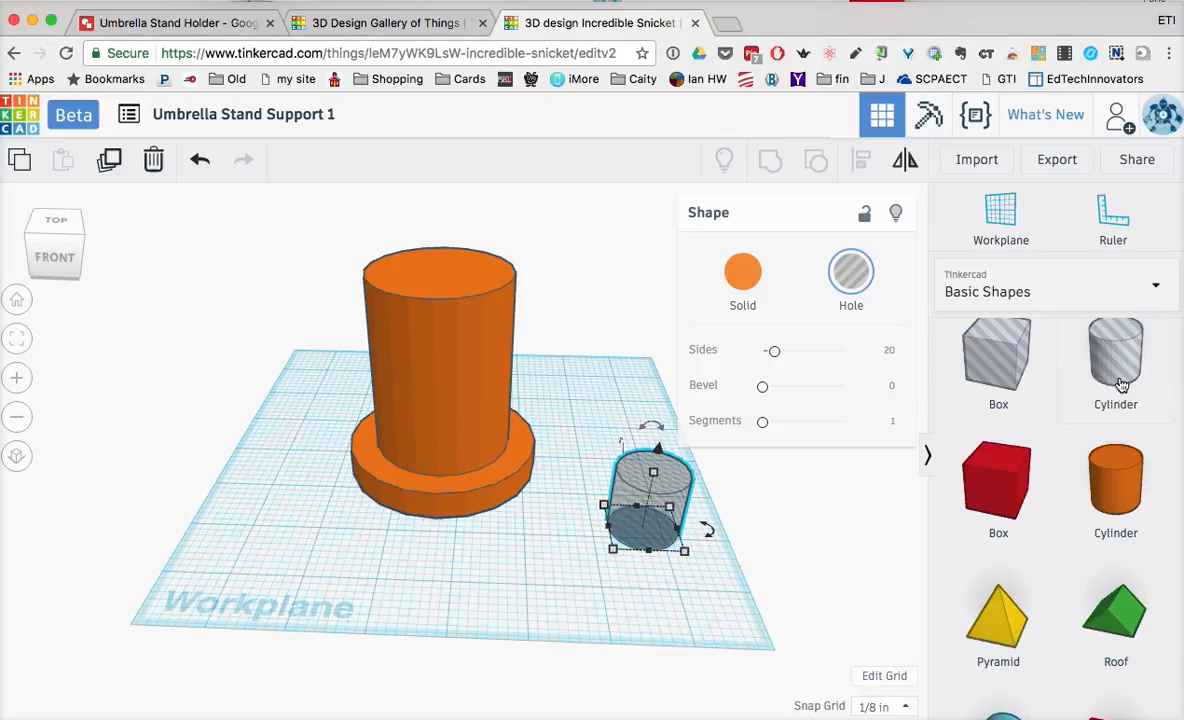
{"action": "scroll", "coordinate": [1071, 550], "scroll_direction": "down", "scroll_amount": 3}
{"action": "scroll", "coordinate": [1073, 551], "scroll_direction": "down", "scroll_amount": 10}
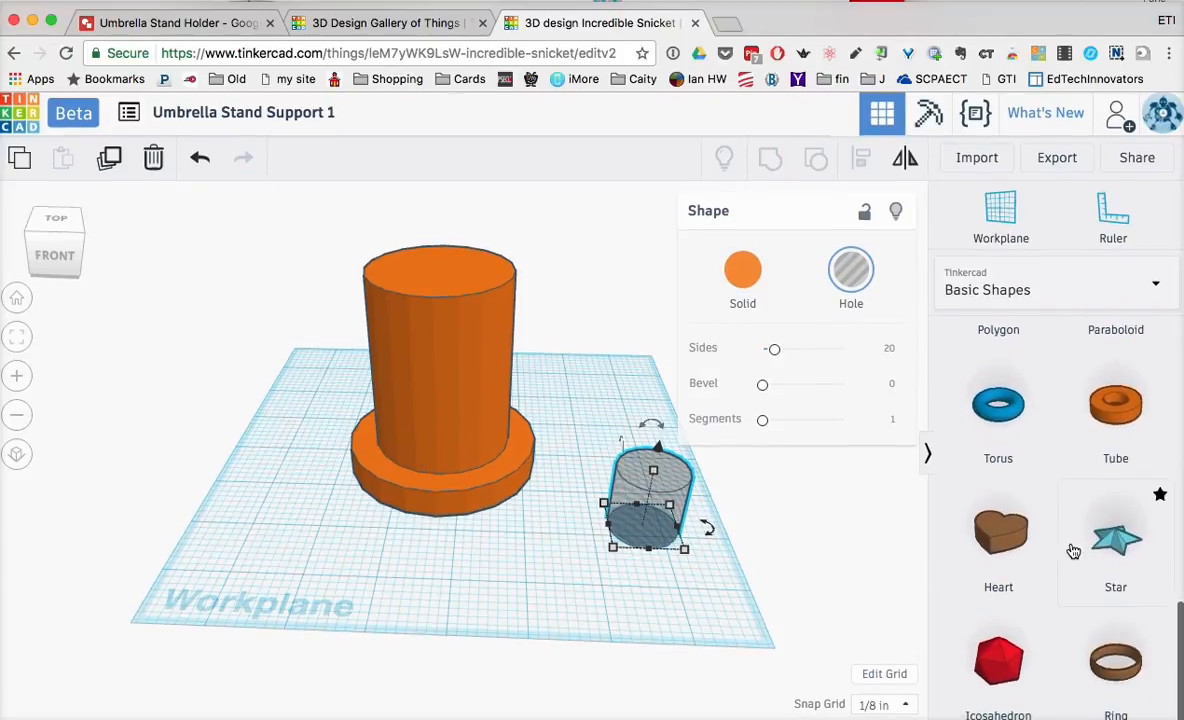
{"action": "scroll", "coordinate": [1073, 551], "scroll_direction": "up", "scroll_amount": 10}
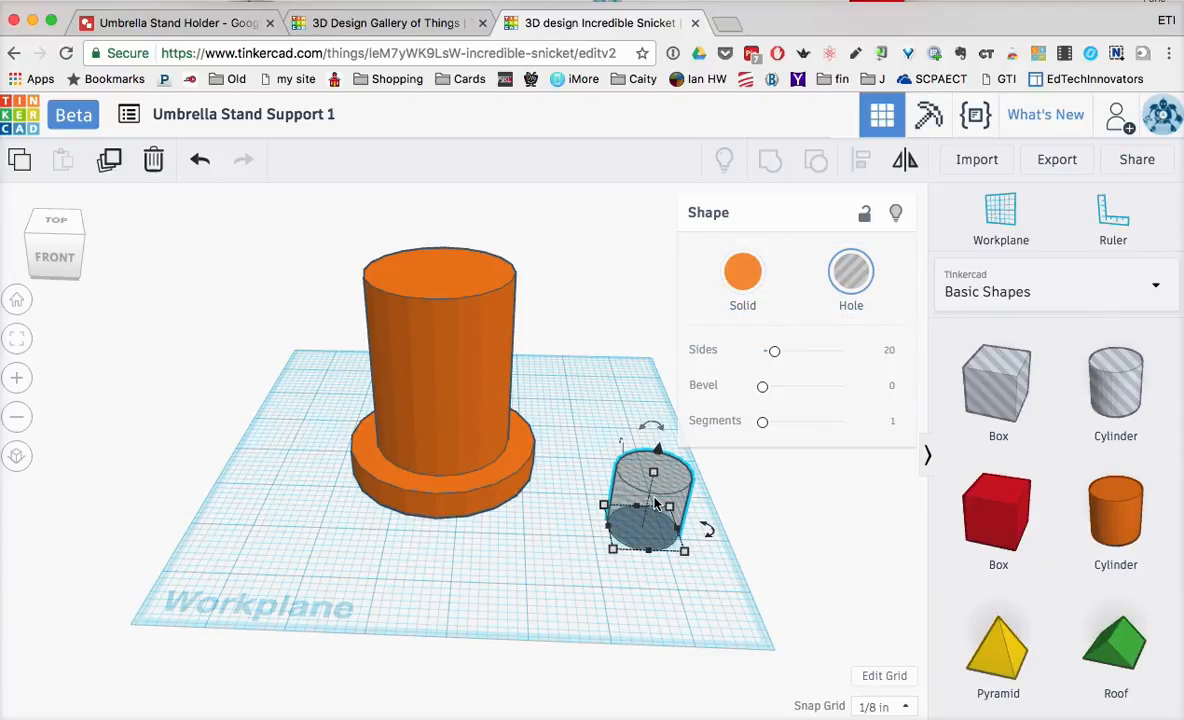
{"action": "key", "text": "Delete"}
Add a solid cylinder beside the part, turn it into a hole and stretch it taller than the part
{"action": "left_click_drag", "start_coordinate": [1135, 528], "coordinate": [682, 458]}
{"action": "left_click", "coordinate": [838, 302]}
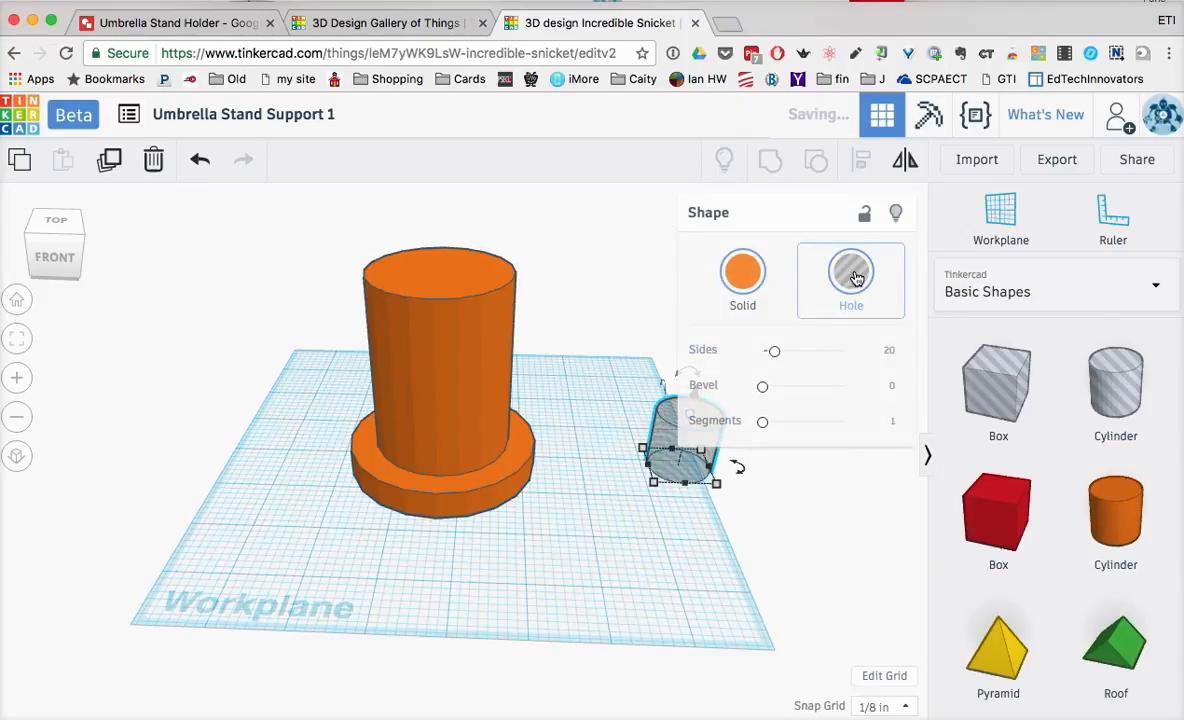
{"action": "left_click_drag", "start_coordinate": [669, 473], "coordinate": [600, 573]}
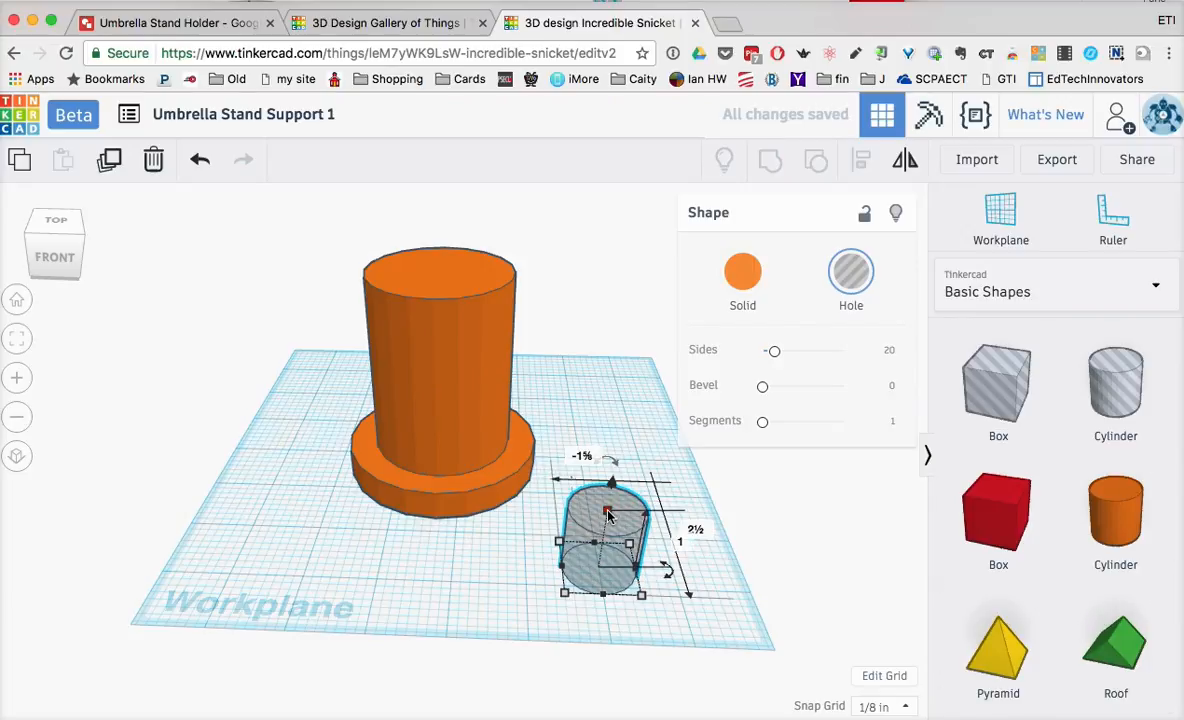
{"action": "left_click_drag", "start_coordinate": [608, 514], "coordinate": [616, 258]}
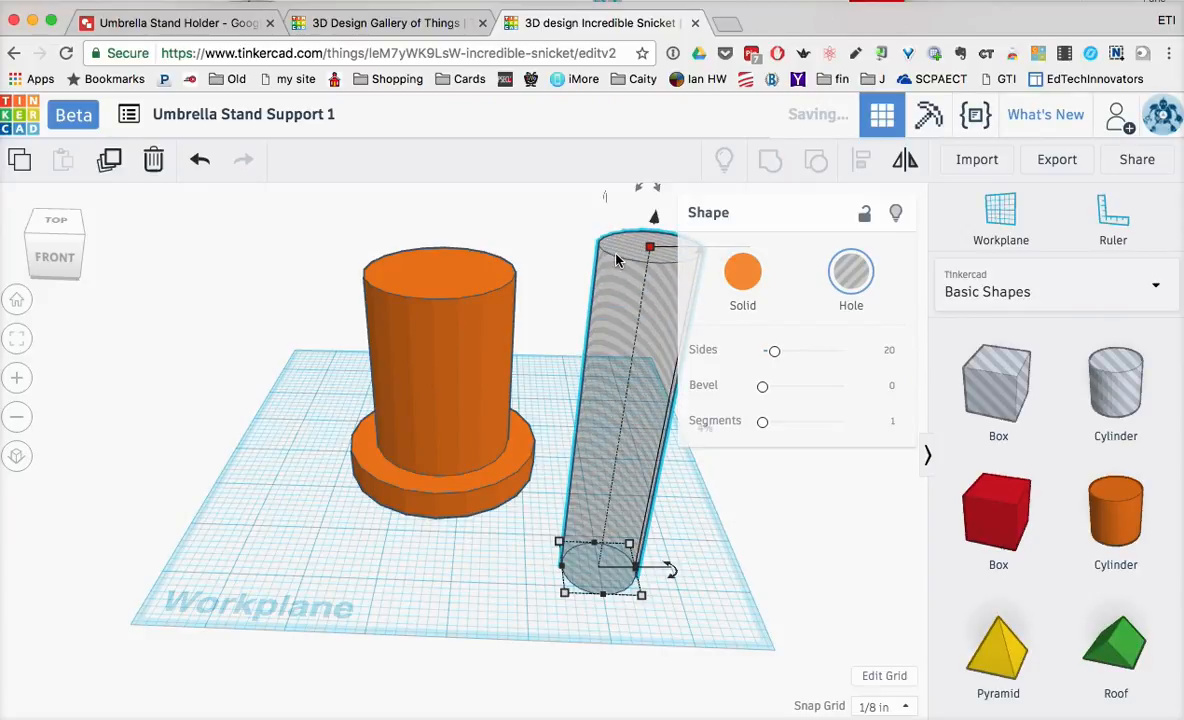
Move the hole cylinder into the middle of the part and enlarge its footprint to 1 1/4 by 1 1/4 in
{"action": "left_click_drag", "start_coordinate": [572, 292], "coordinate": [381, 229]}
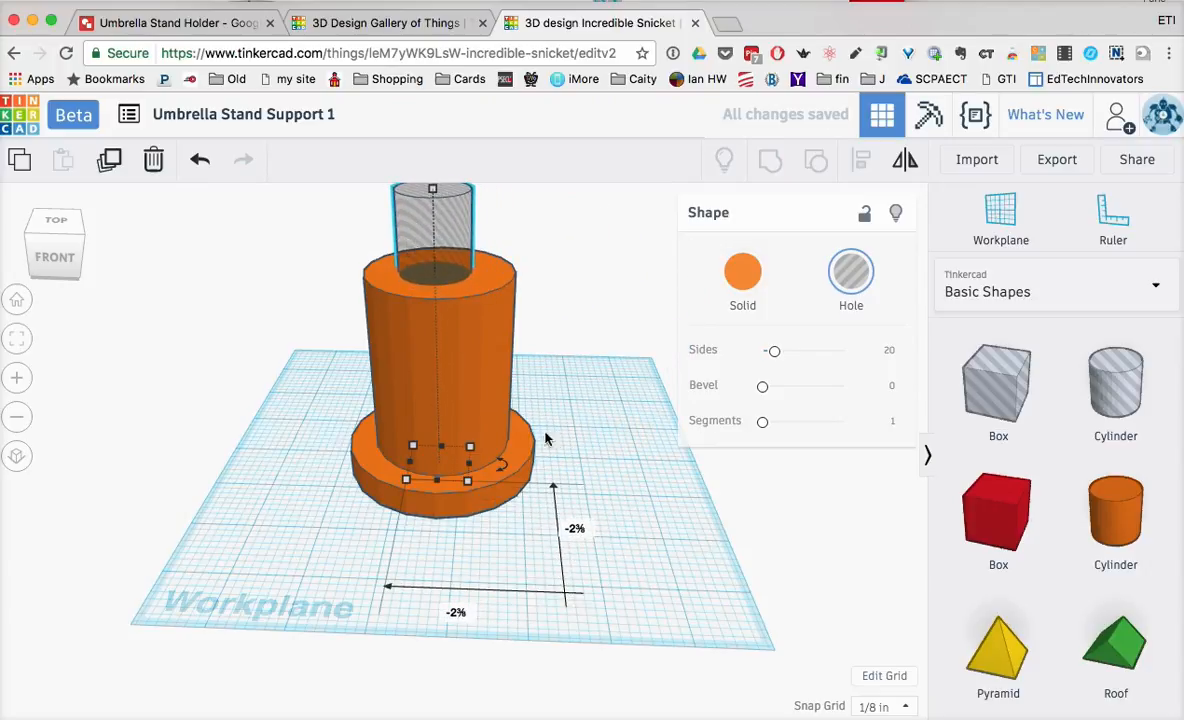
{"action": "right_click_drag", "start_coordinate": [575, 477], "coordinate": [530, 587]}
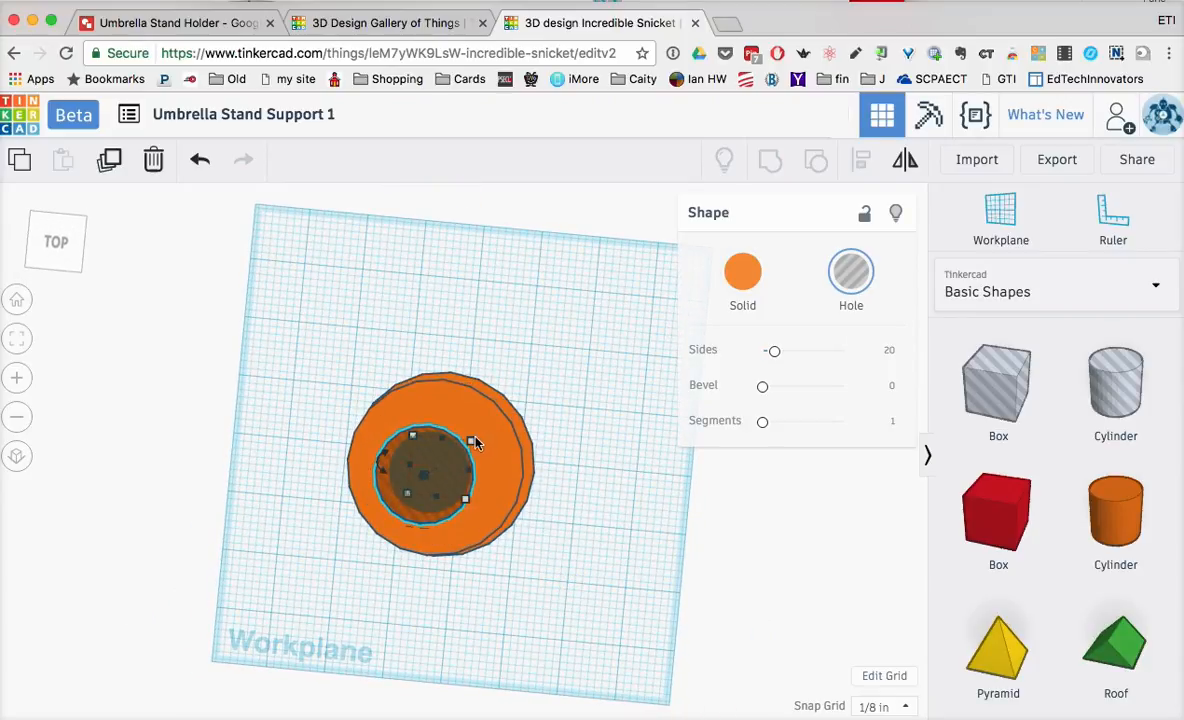
{"action": "mouse_move", "coordinate": [471, 440]}
{"action": "left_mouse_down"}
{"action": "mouse_move", "coordinate": [510, 415]}
{"action": "mouse_move", "coordinate": [481, 431]}
{"action": "mouse_move", "coordinate": [677, 461]}
{"action": "mouse_move", "coordinate": [497, 442]}
{"action": "mouse_move", "coordinate": [467, 426]}
{"action": "mouse_move", "coordinate": [486, 418]}
{"action": "mouse_move", "coordinate": [481, 427]}
{"action": "left_mouse_up"}
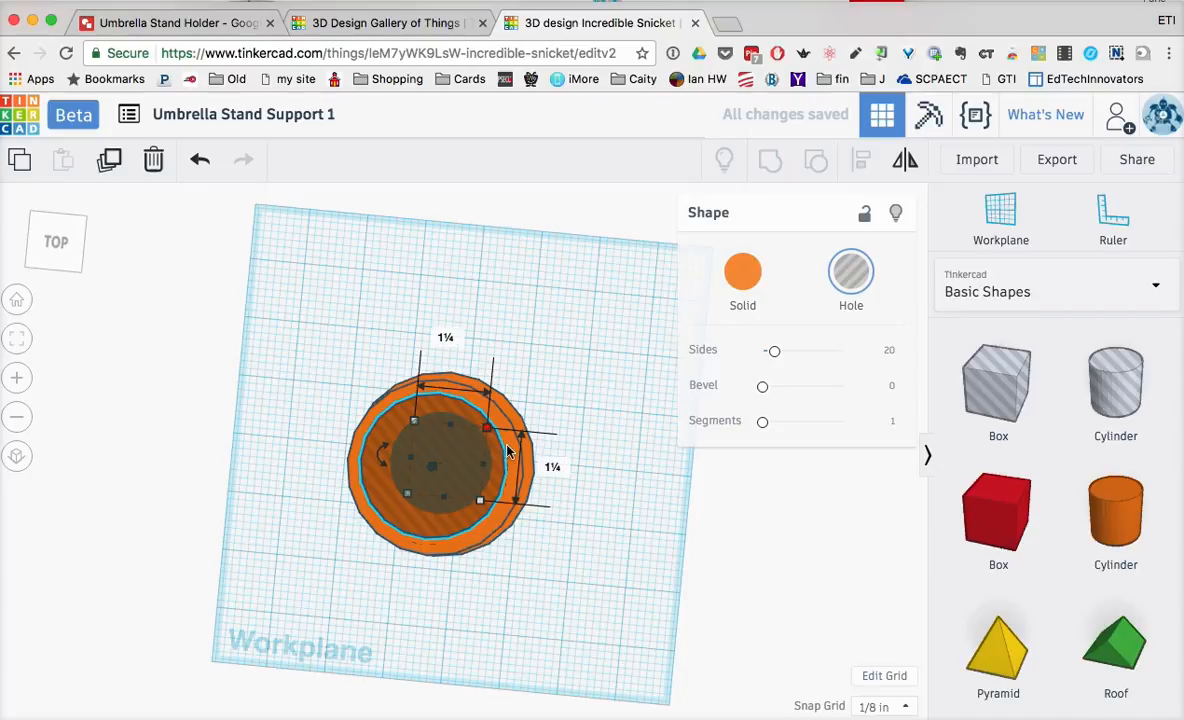
{"action": "right_click_drag", "start_coordinate": [557, 575], "coordinate": [568, 552]}
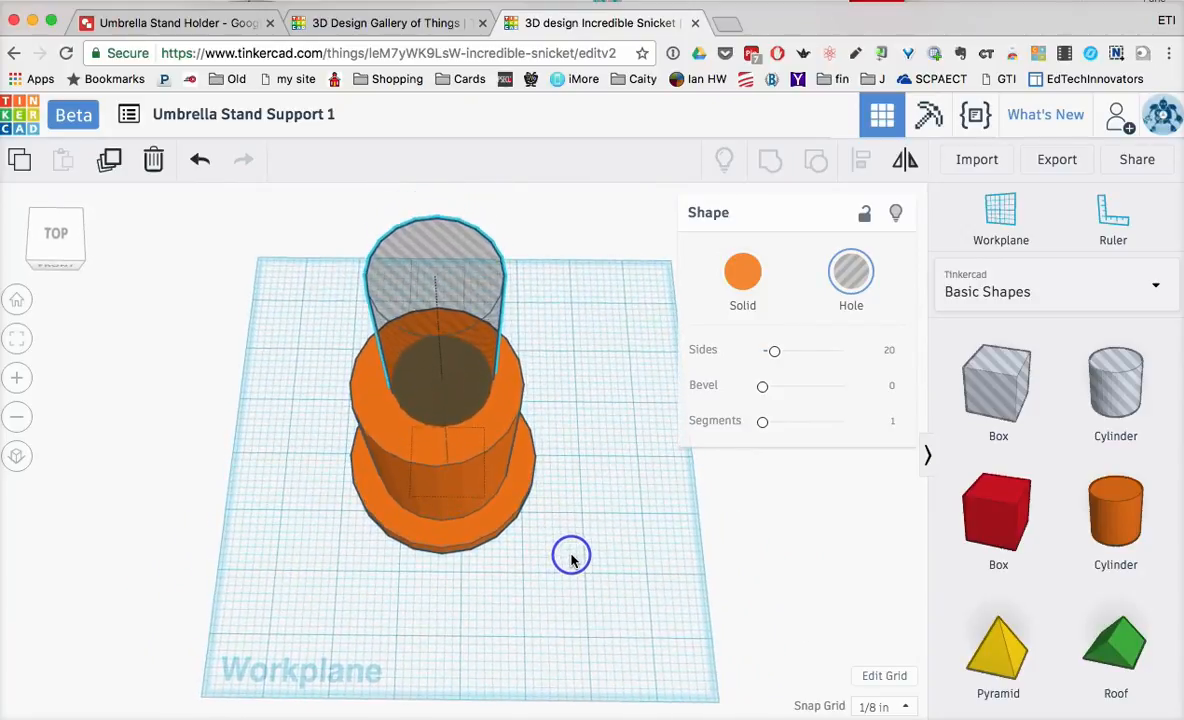
Shorten the hole cylinder, and enlarge it further until it leaves only a thin wall's width of the upper cylinder
{"action": "left_click", "coordinate": [470, 347]}
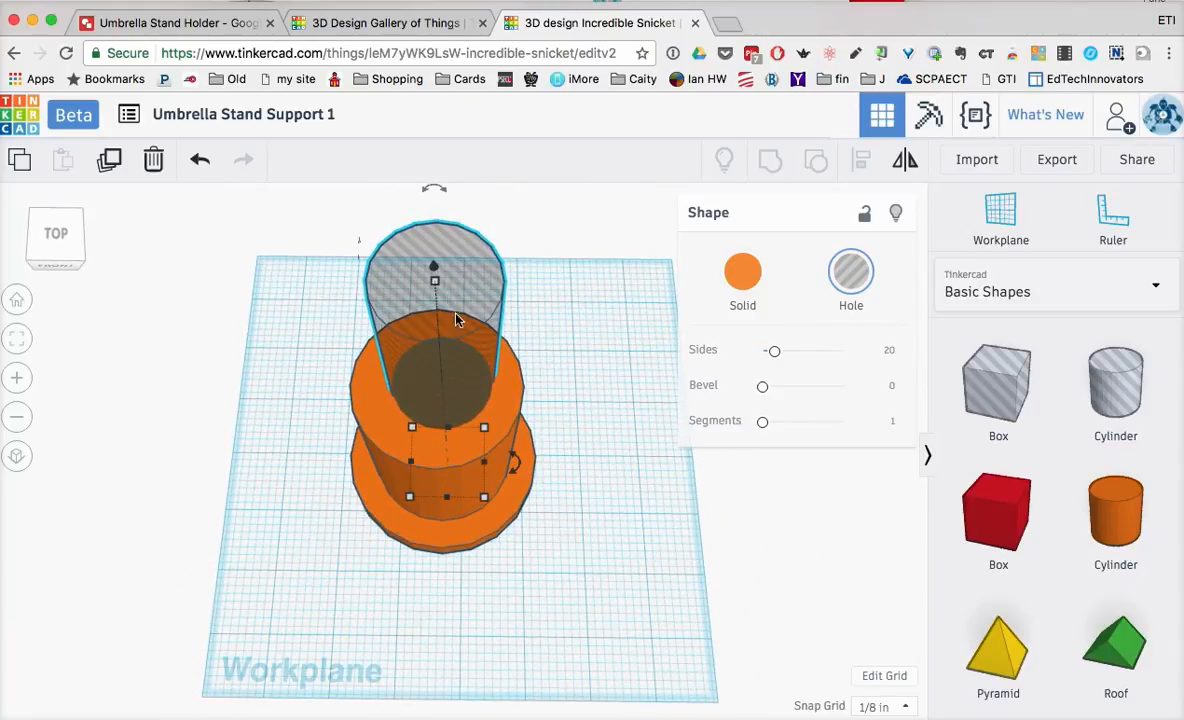
{"action": "left_click_drag", "start_coordinate": [434, 272], "coordinate": [434, 299]}
{"action": "mouse_move", "coordinate": [557, 528]}
{"action": "right_mouse_down"}
{"action": "mouse_move", "coordinate": [568, 365]}
{"action": "mouse_move", "coordinate": [547, 541]}
{"action": "right_mouse_up"}
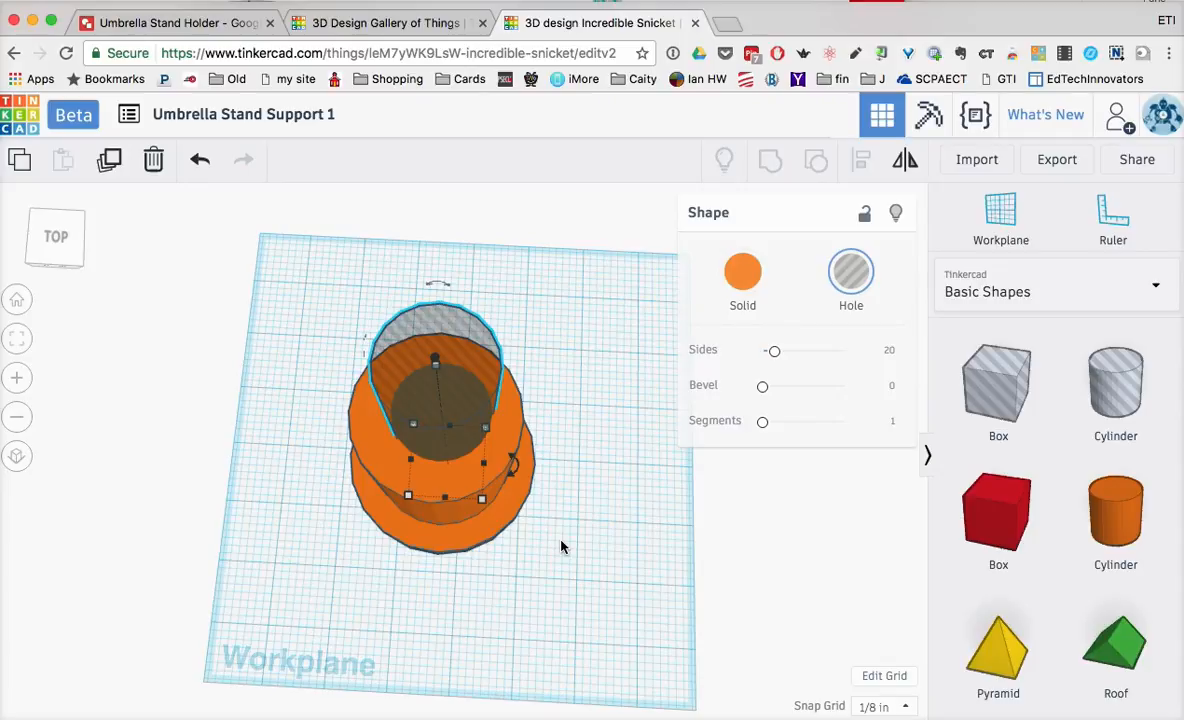
{"action": "left_click_drag", "start_coordinate": [480, 503], "coordinate": [500, 524]}
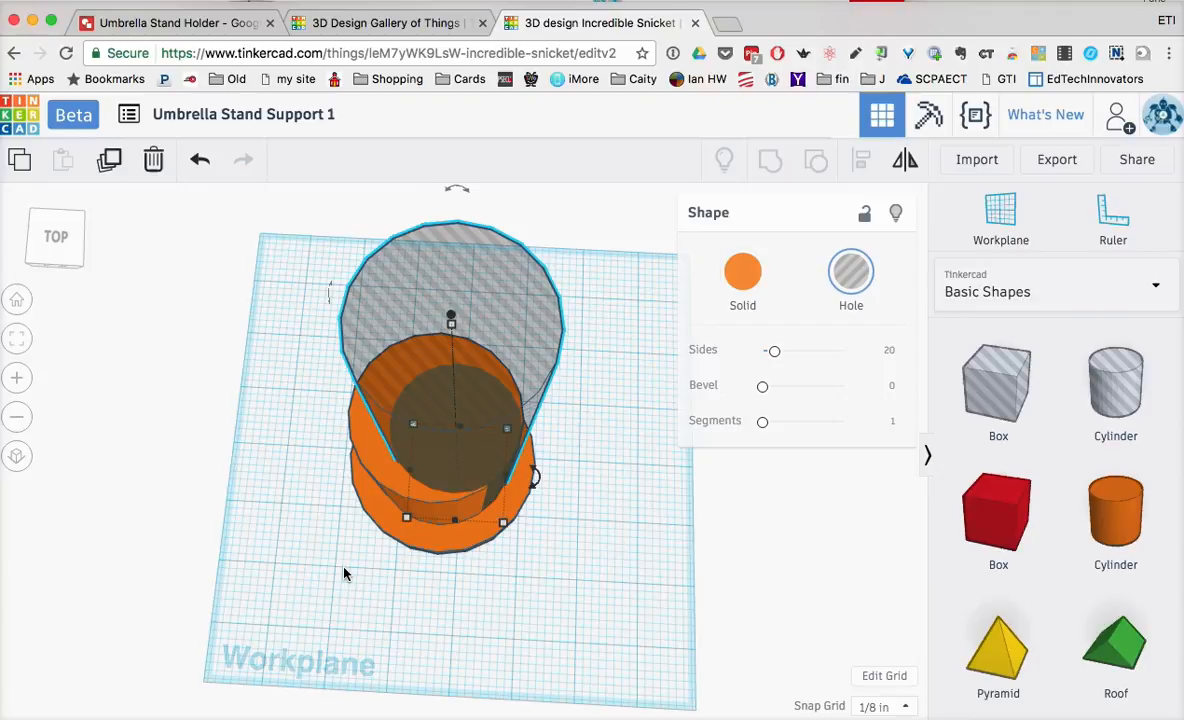
Center-align the hole cylinder and the grouped part in both horizontal directions
{"action": "left_click", "coordinate": [266, 485]}
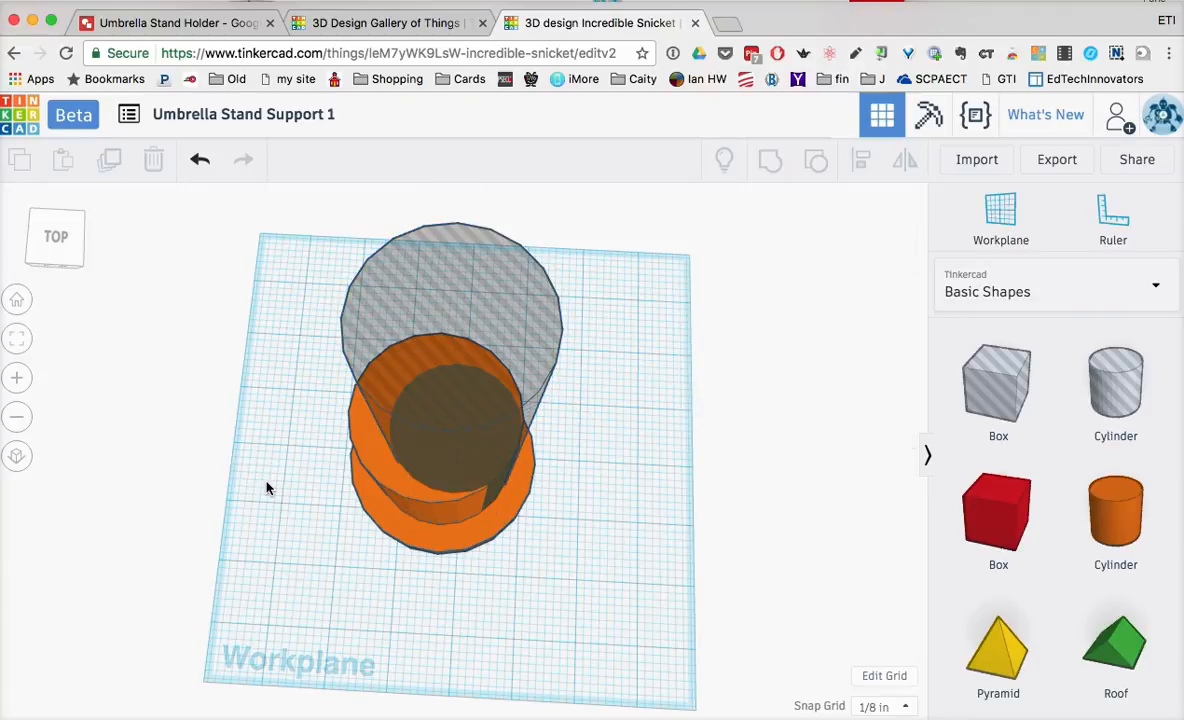
{"action": "left_click", "coordinate": [418, 320]}
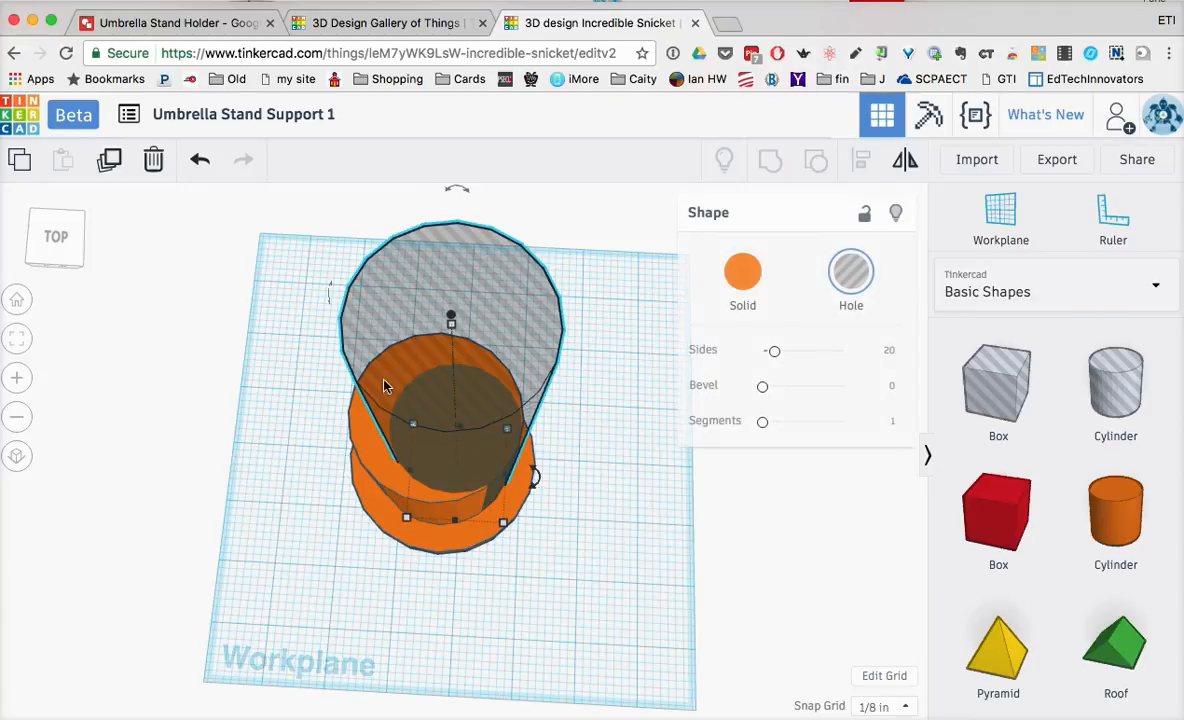
{"action": "left_click", "coordinate": [364, 453], "text": "shift"}
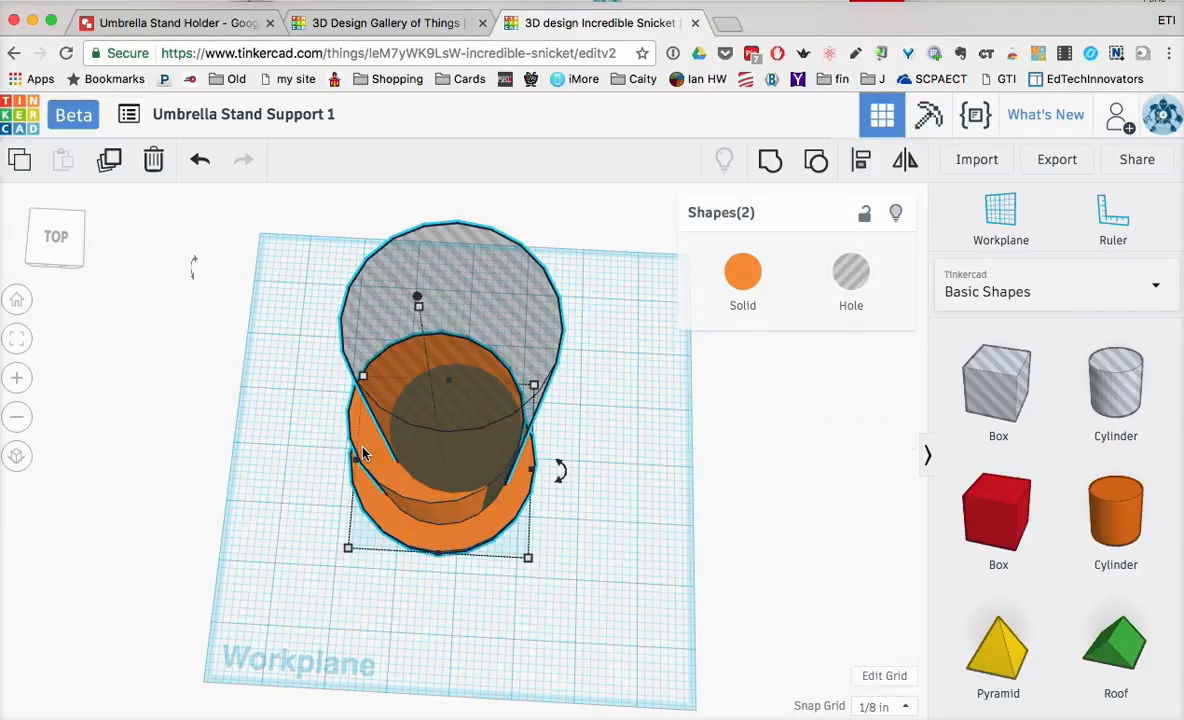
{"action": "left_click", "coordinate": [858, 164]}
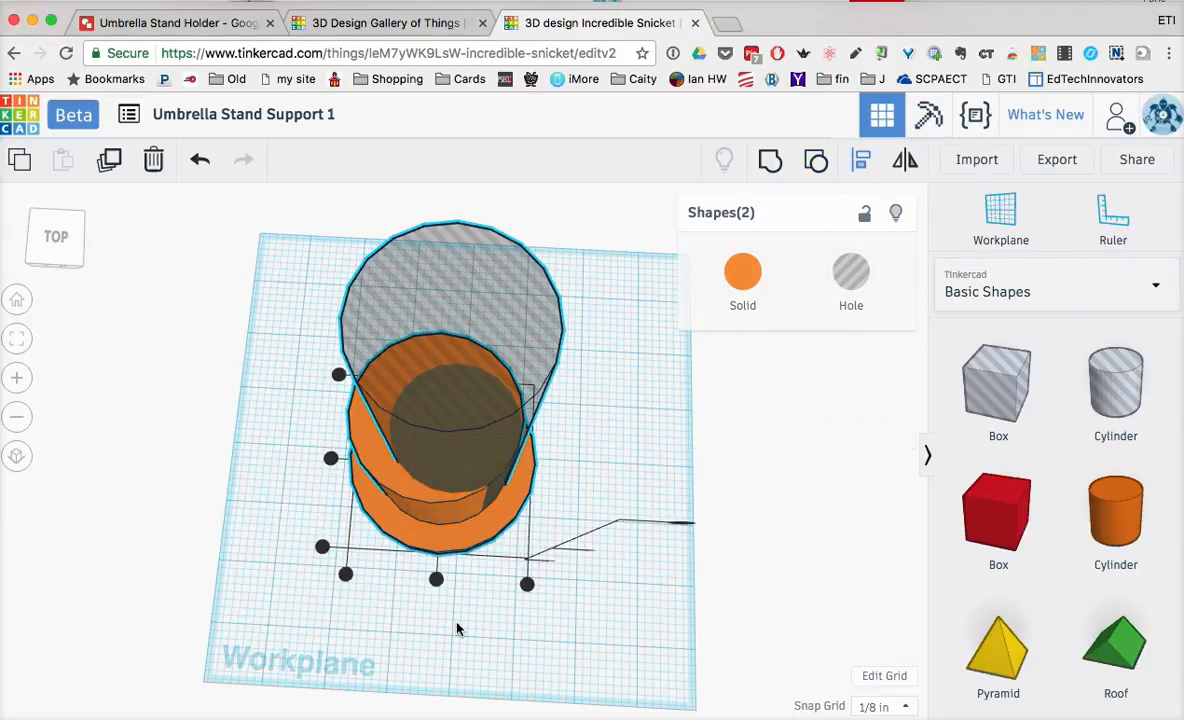
{"action": "left_click", "coordinate": [436, 580]}
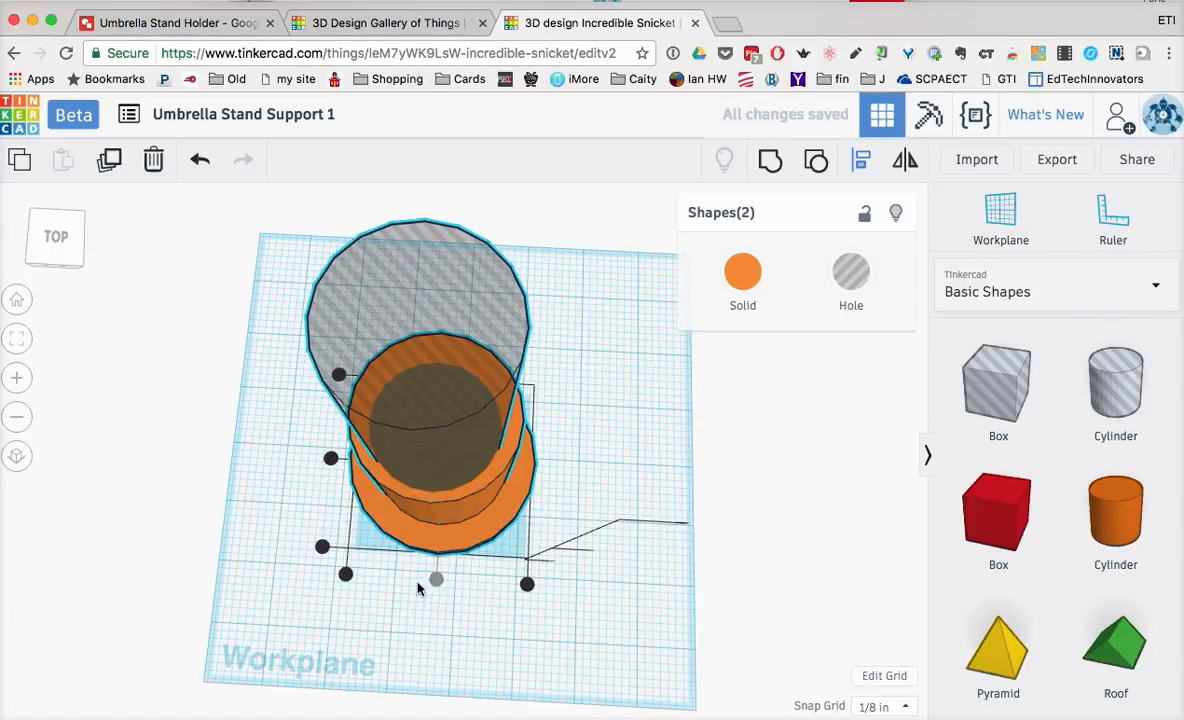
{"action": "left_click", "coordinate": [330, 460]}
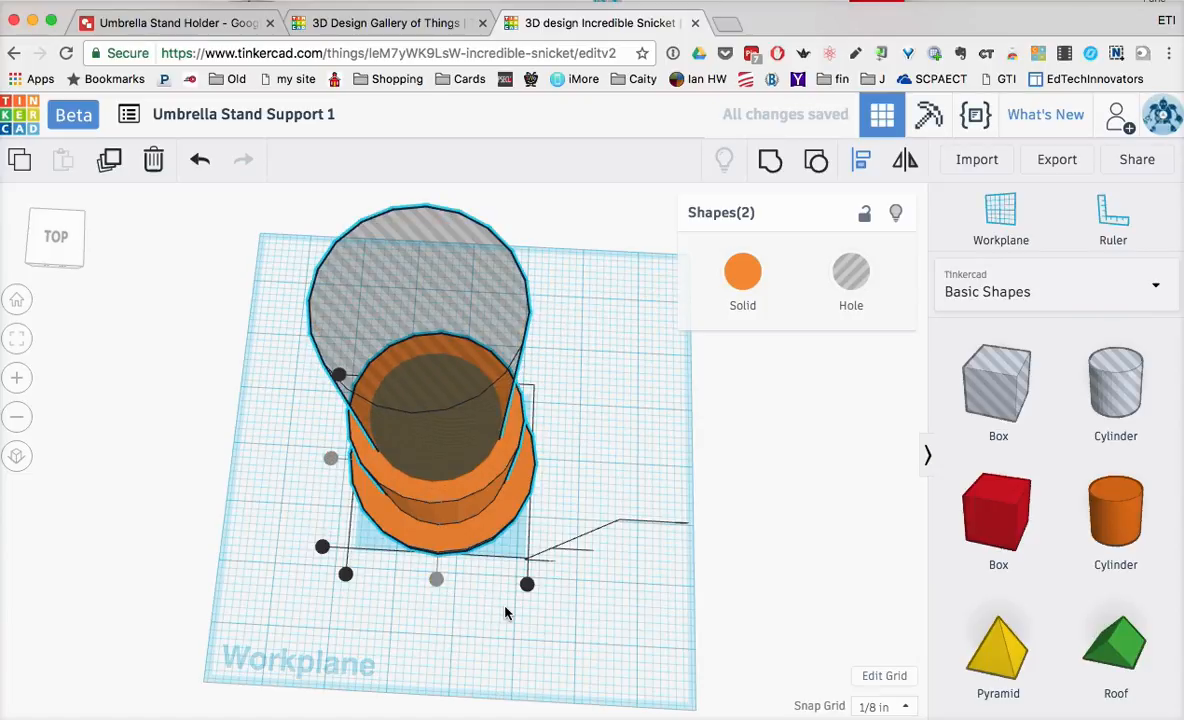
{"action": "right_click_drag", "start_coordinate": [505, 628], "coordinate": [502, 700]}
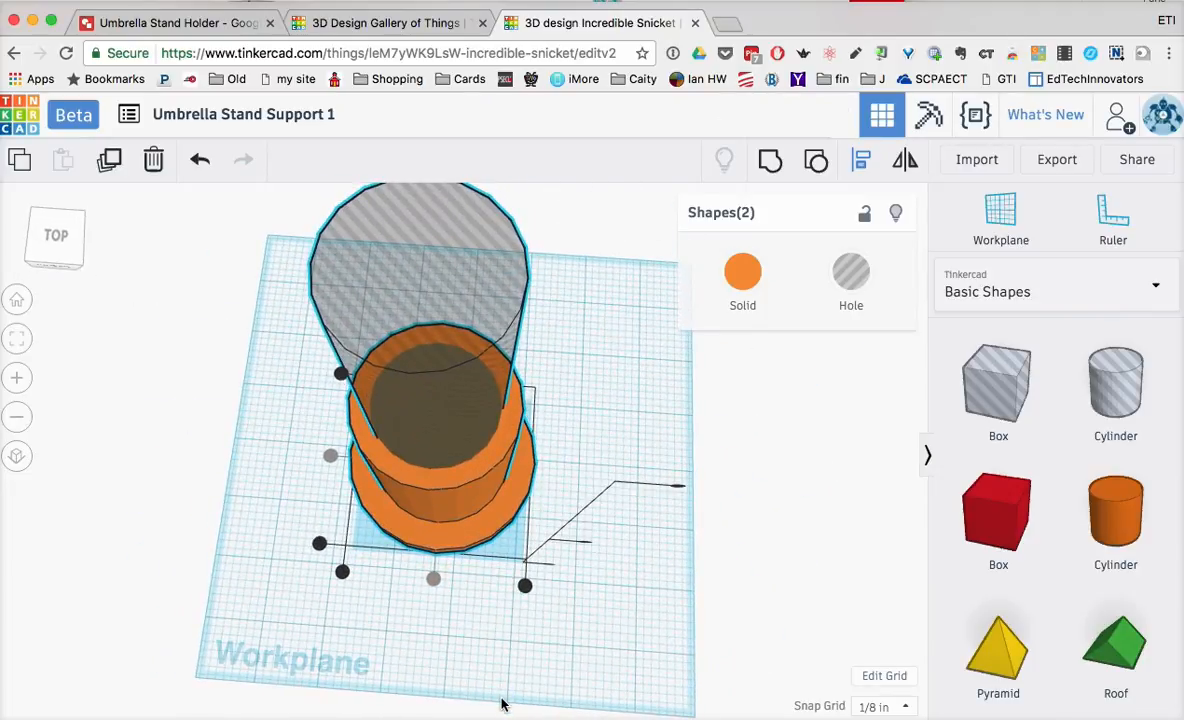
{"action": "left_click", "coordinate": [548, 689]}
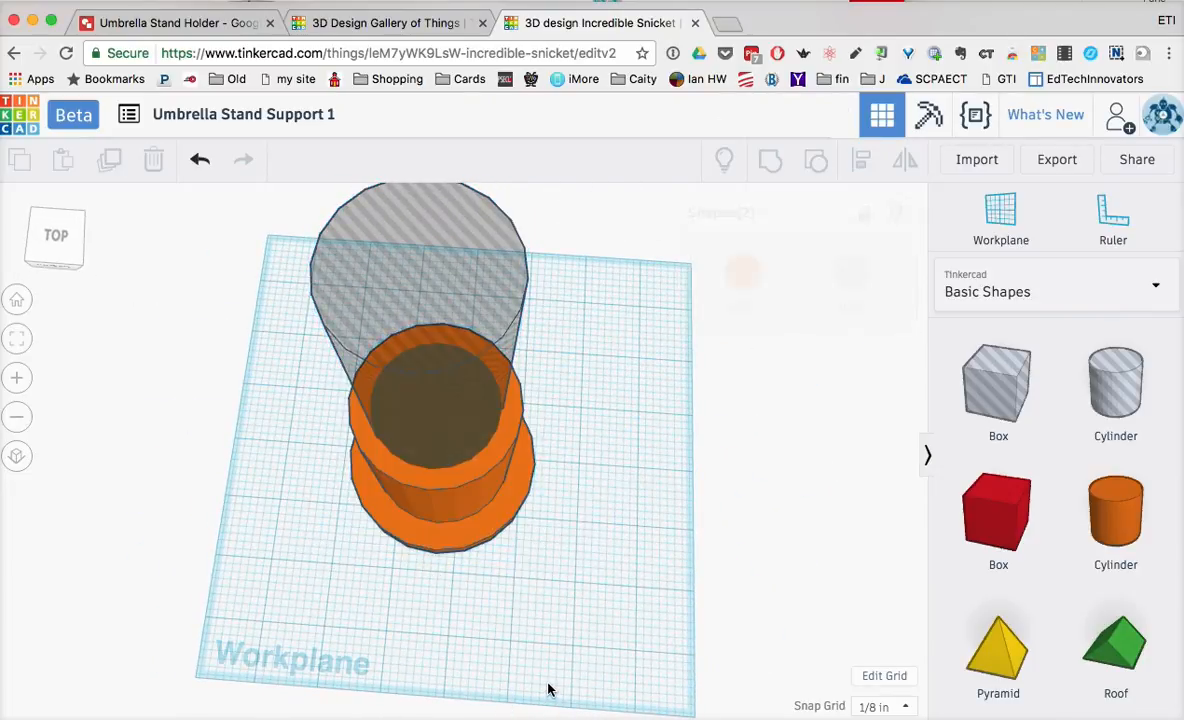
Group the hole cylinder with the part to cut a bore all the way through it
{"action": "left_click", "coordinate": [450, 427]}
{"action": "left_click", "coordinate": [441, 550], "text": "shift"}
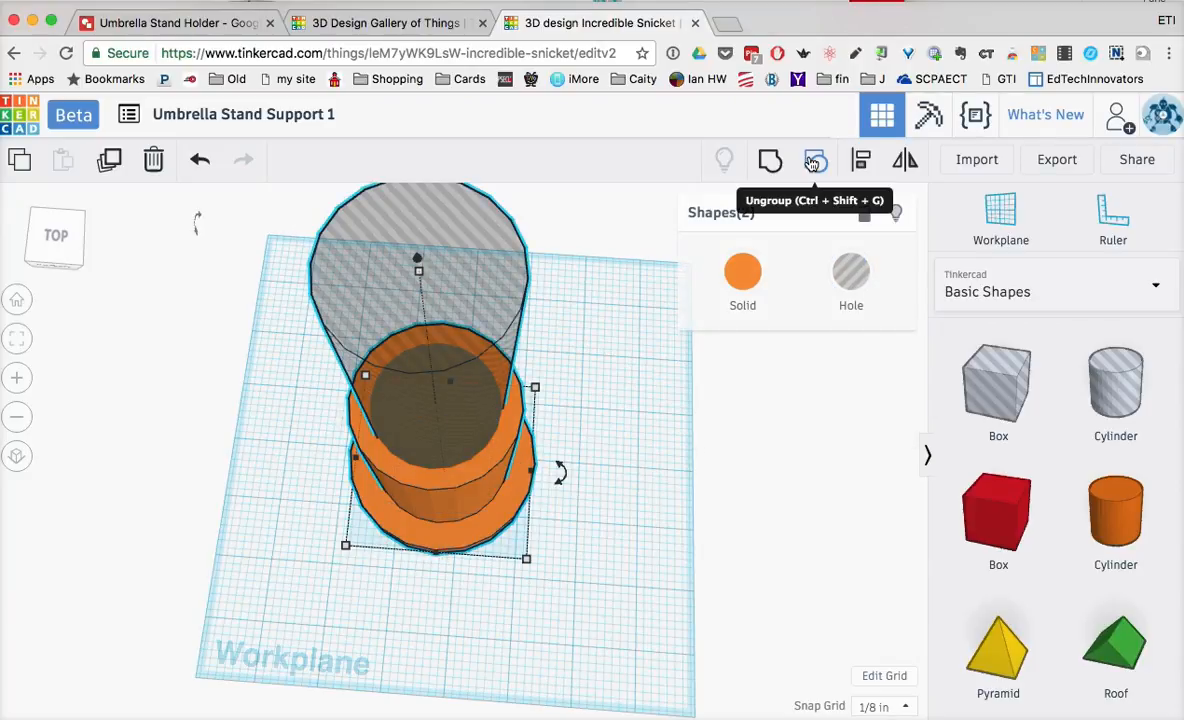
{"action": "left_click", "coordinate": [770, 165]}
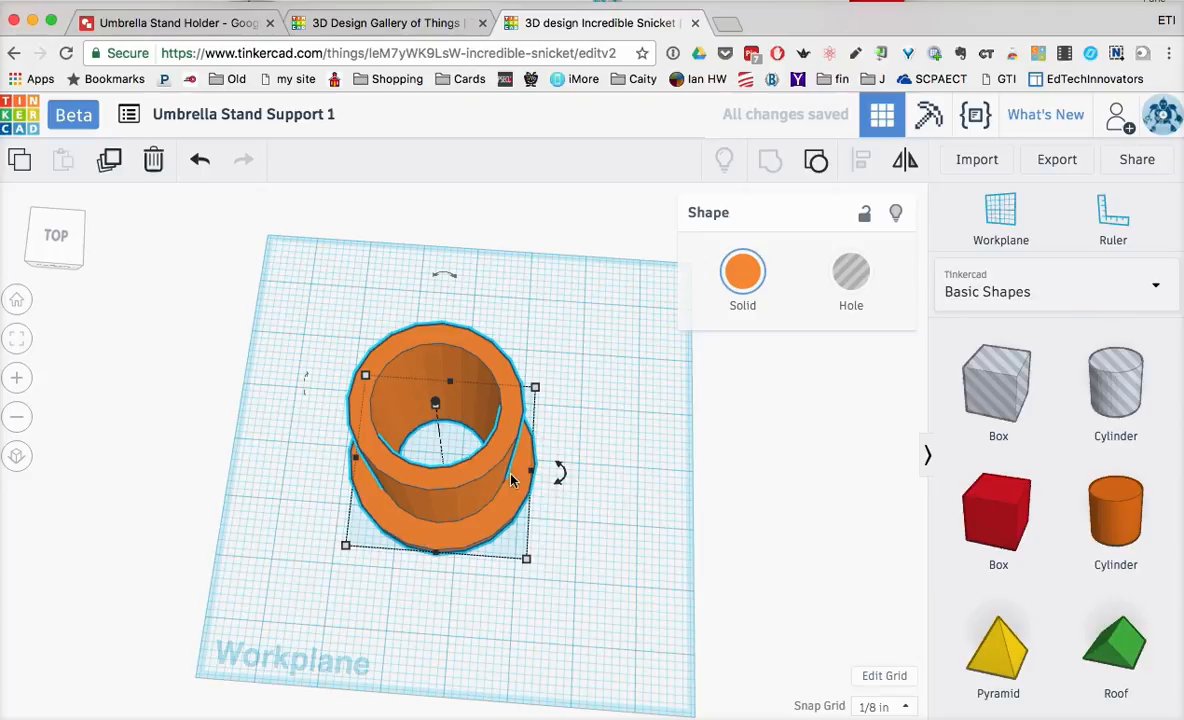
{"action": "right_click_drag", "start_coordinate": [590, 512], "coordinate": [574, 537]}
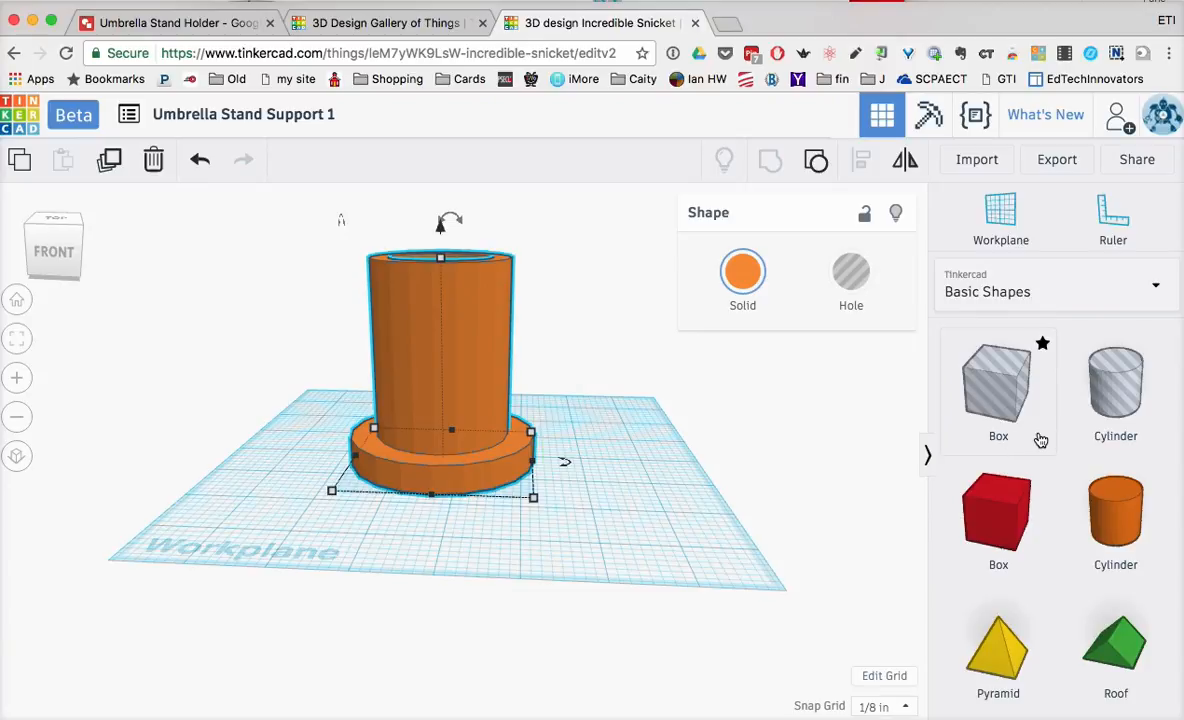
Add a Text shape from the basic shapes onto the workplane in front of the hollow part
{"action": "scroll", "coordinate": [1039, 440], "scroll_direction": "down", "scroll_amount": 3}
{"action": "scroll", "coordinate": [1039, 440], "scroll_direction": "down", "scroll_amount": 5}
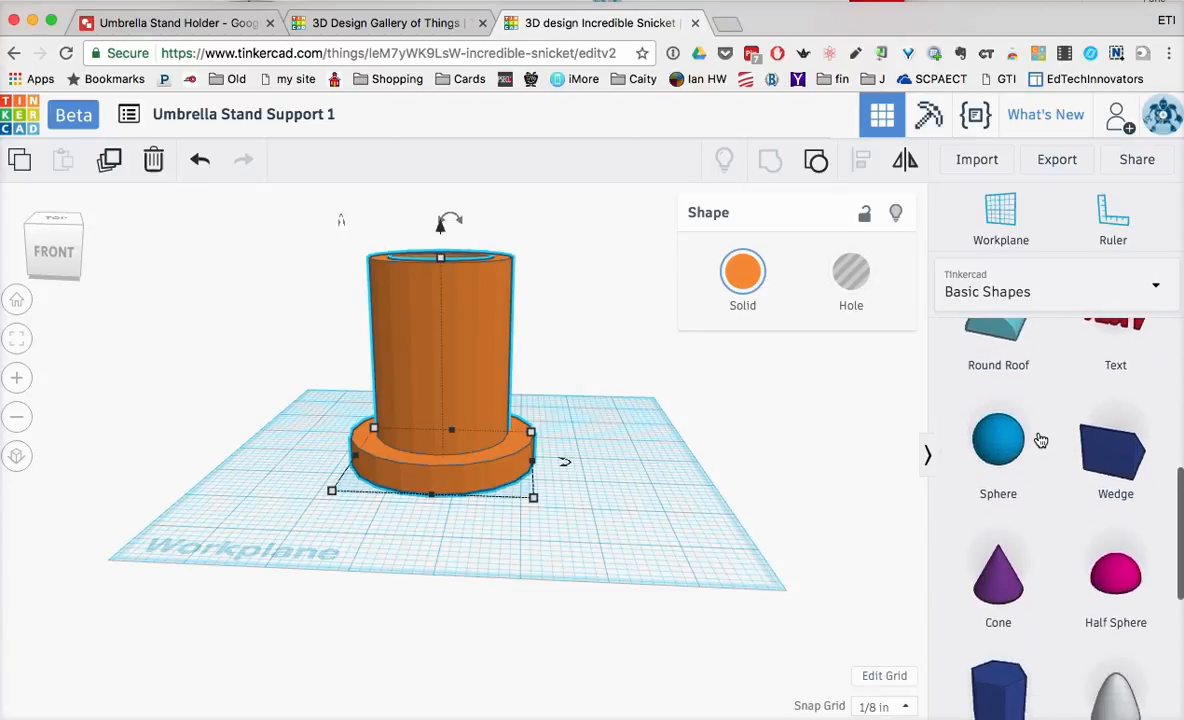
{"action": "scroll", "coordinate": [1039, 438], "scroll_direction": "up", "scroll_amount": 2}
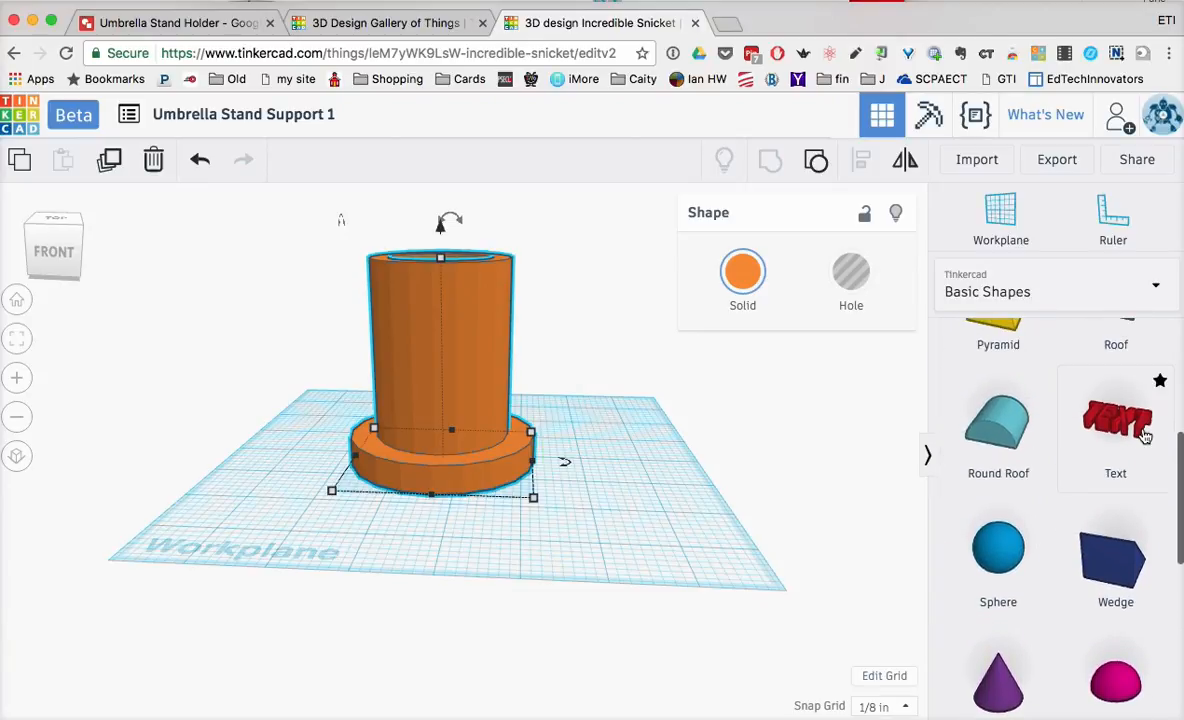
{"action": "left_click_drag", "start_coordinate": [1007, 433], "coordinate": [594, 547]}
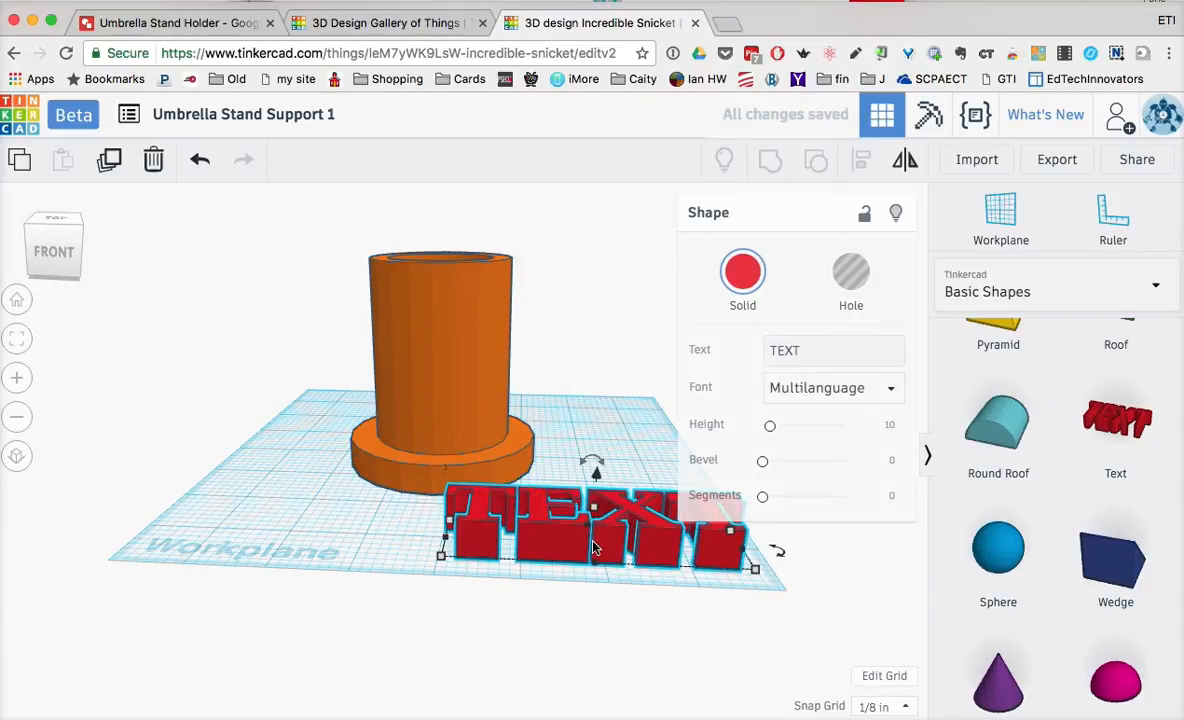
Change the text shape's wording to NASA, flatten it and place it just in front of the disc
{"action": "left_click_drag", "start_coordinate": [822, 350], "coordinate": [686, 347]}
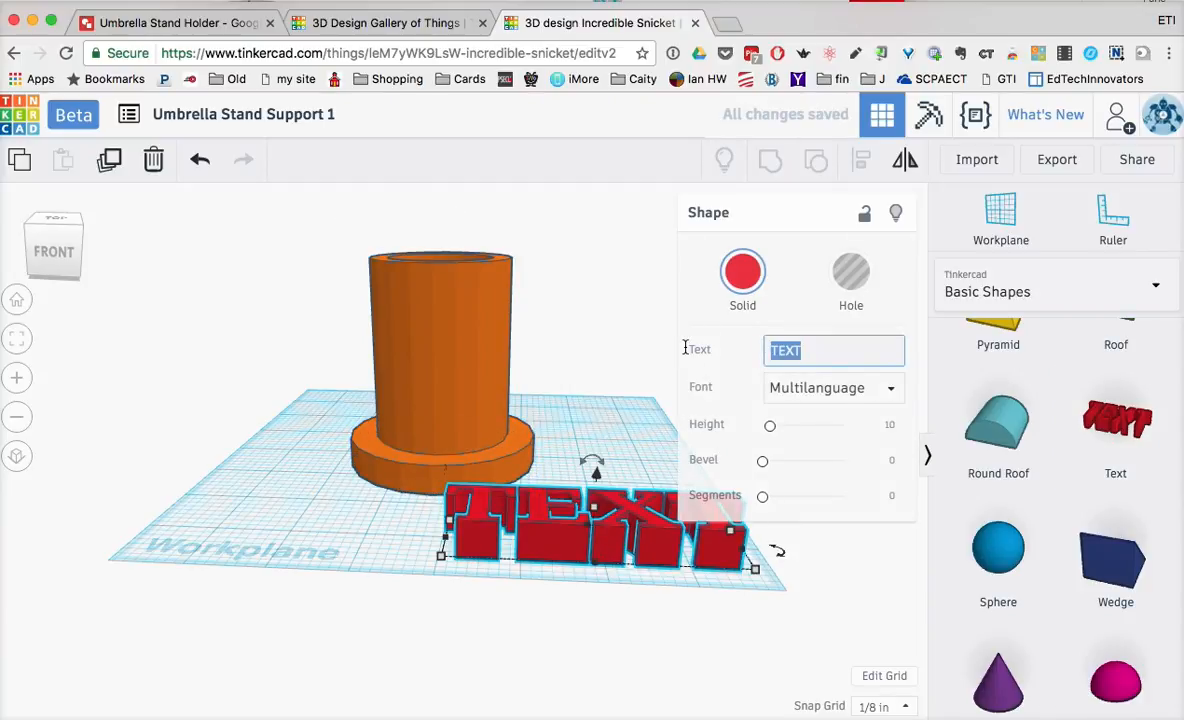
{"action": "type", "text": "NSA+"}
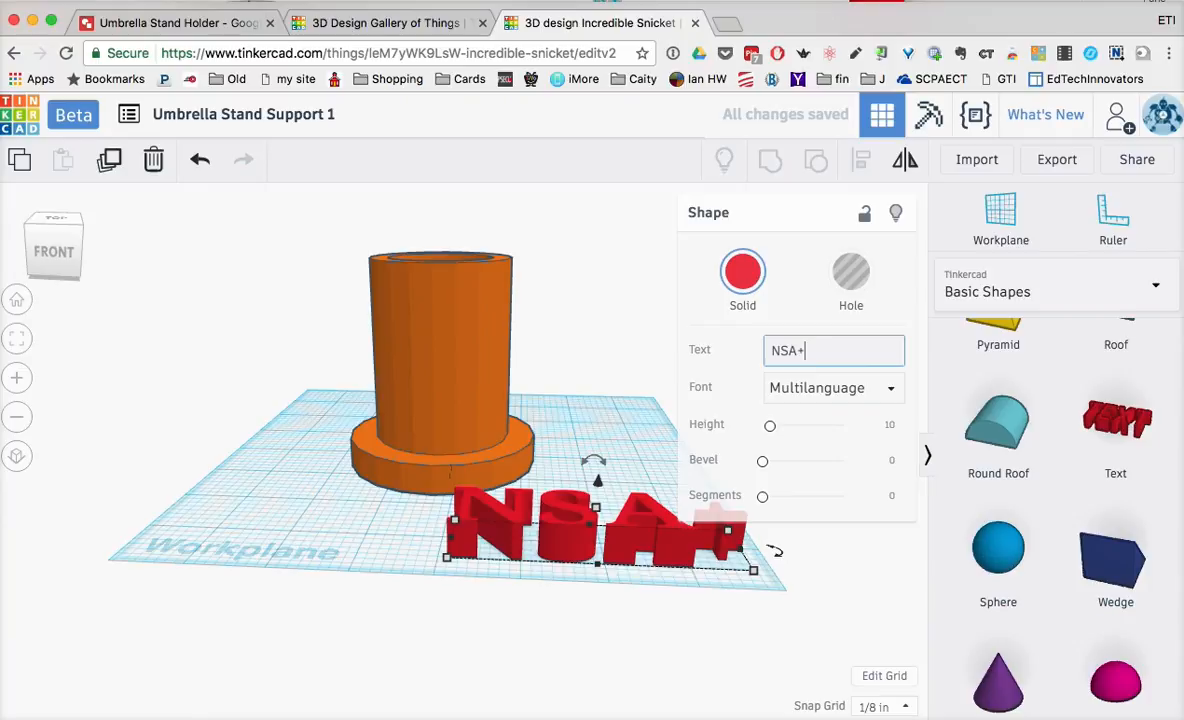
{"action": "key", "text": "BackSpace"}
{"action": "key", "text": "BackSpace"}
{"action": "key", "text": "BackSpace"}
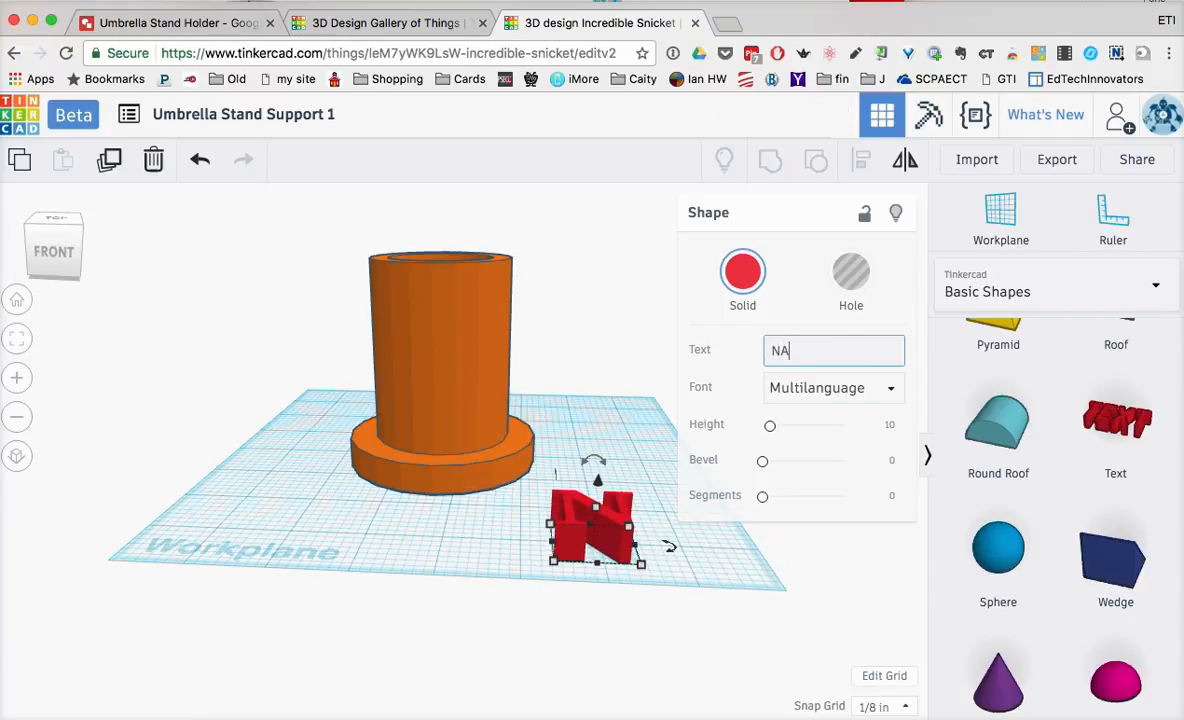
{"action": "type", "text": "ASA"}
{"action": "left_click_drag", "start_coordinate": [595, 510], "coordinate": [451, 544]}
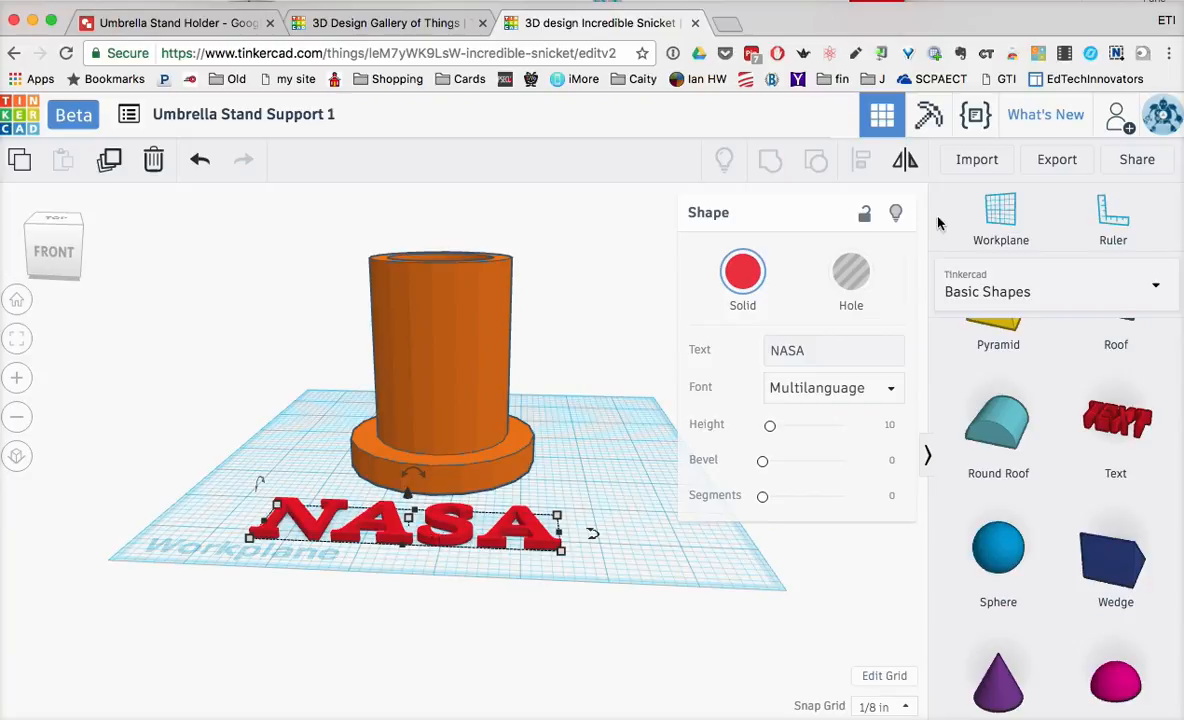
Export everything in the design as an STL file for 3D printing
{"action": "left_click", "coordinate": [1056, 163]}
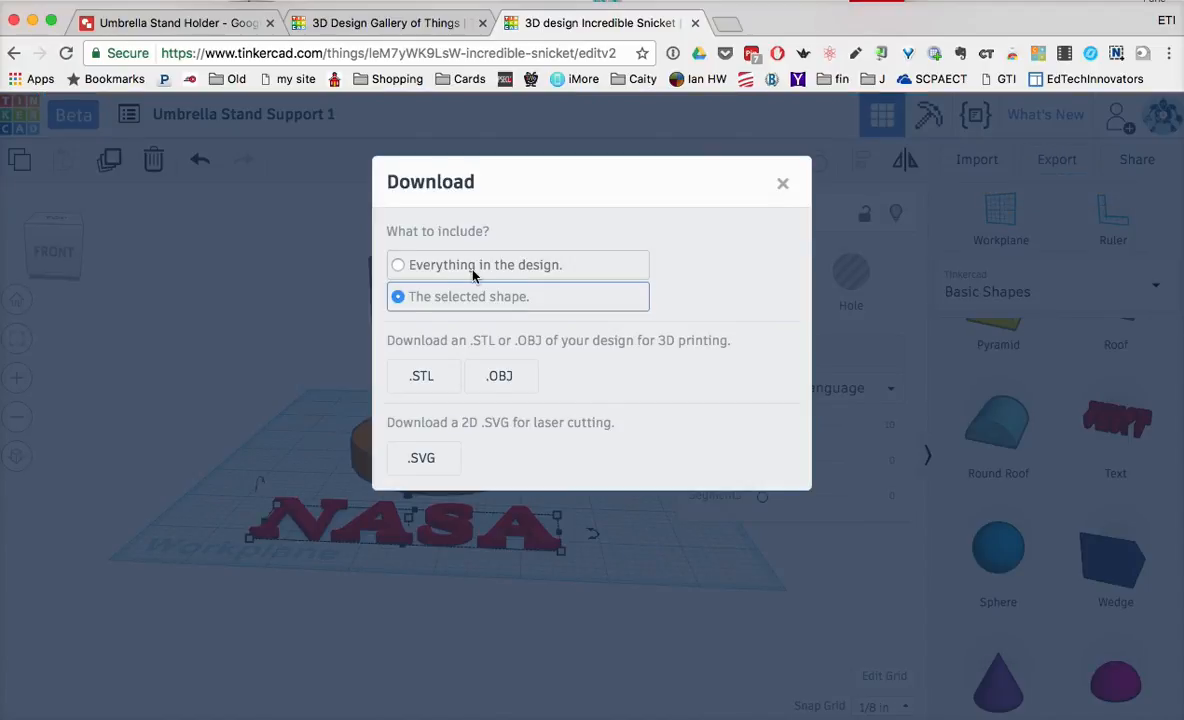
{"action": "left_click", "coordinate": [398, 266]}
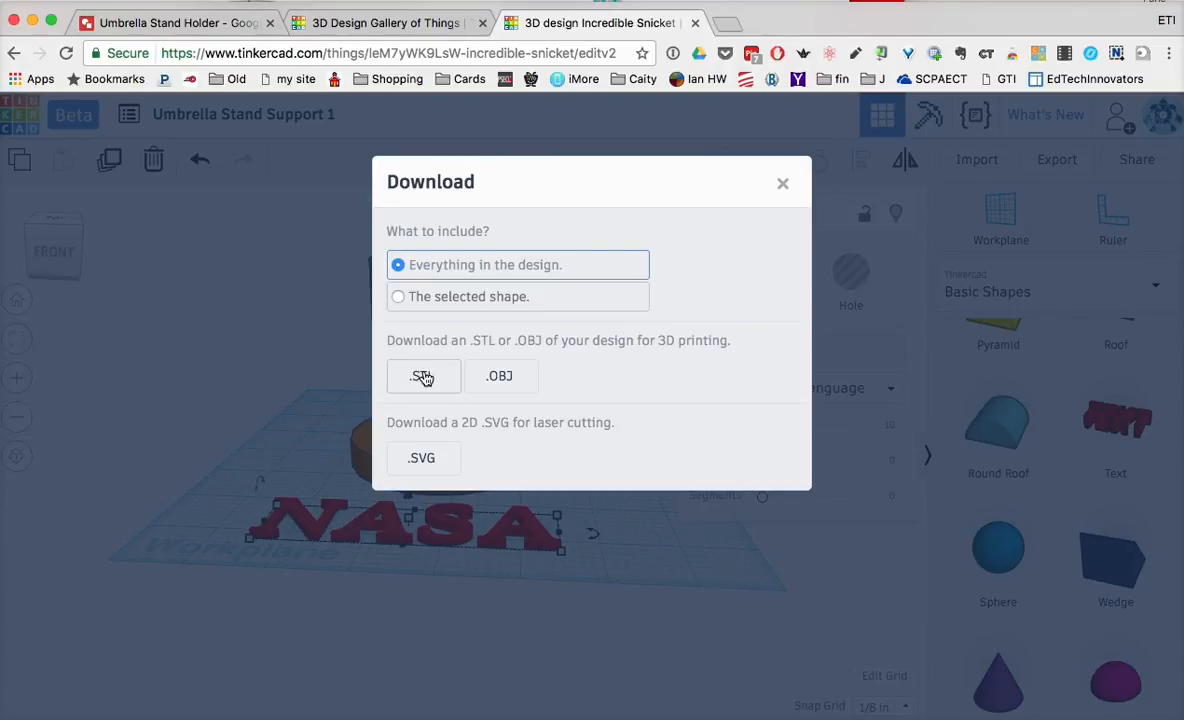
{"action": "left_click", "coordinate": [422, 377]}
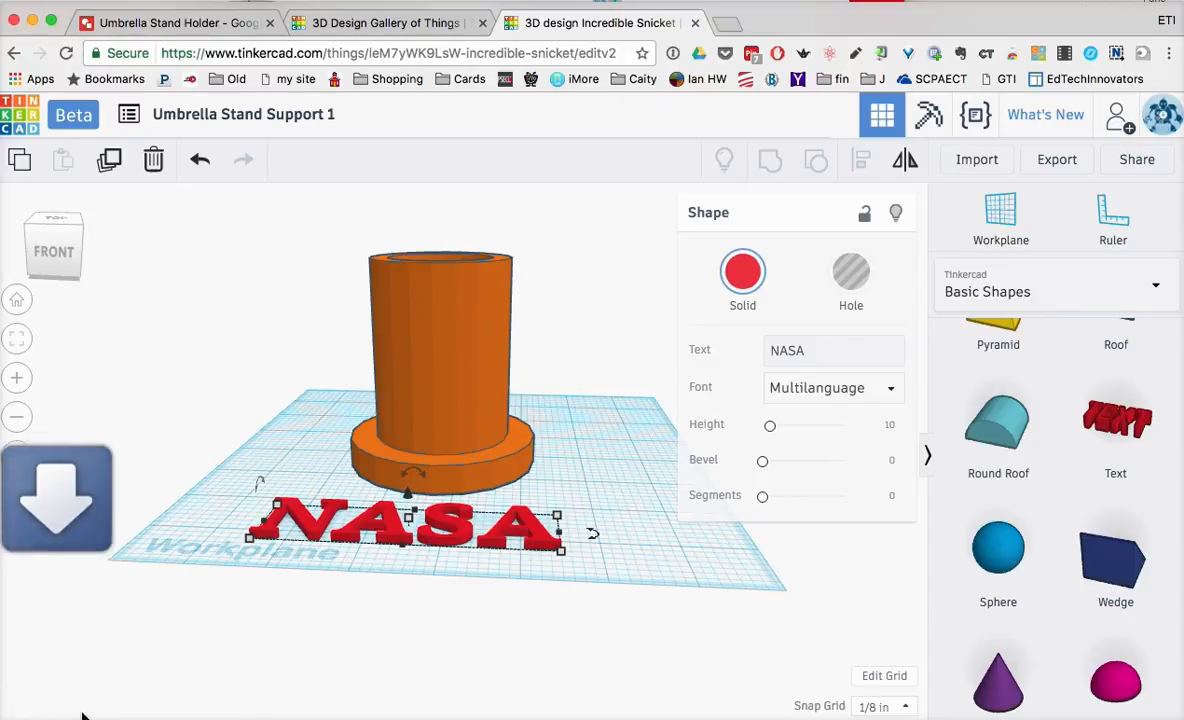